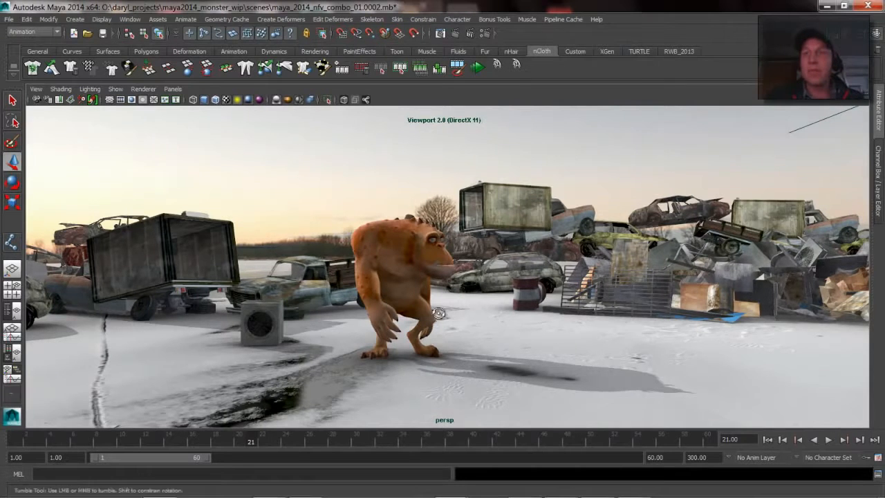
# Step: Examine the monster and the surrounding junkyard from several angles and distances in the perspective view
pyautogui.keyDown('alt'); pyautogui.moveTo(432, 314); pyautogui.dragTo(448, 315); pyautogui.keyUp('alt')
pyautogui.keyDown('alt'); pyautogui.moveTo(417, 316); pyautogui.dragTo(351, 318, button='middle'); pyautogui.keyUp('alt')
pyautogui.keyDown('alt'); pyautogui.moveTo(455, 320); pyautogui.dragTo(505, 322, button='right'); pyautogui.keyUp('alt')
pyautogui.keyDown('alt'); pyautogui.moveTo(341, 318); pyautogui.dragTo(503, 315, button='middle'); pyautogui.keyUp('alt')
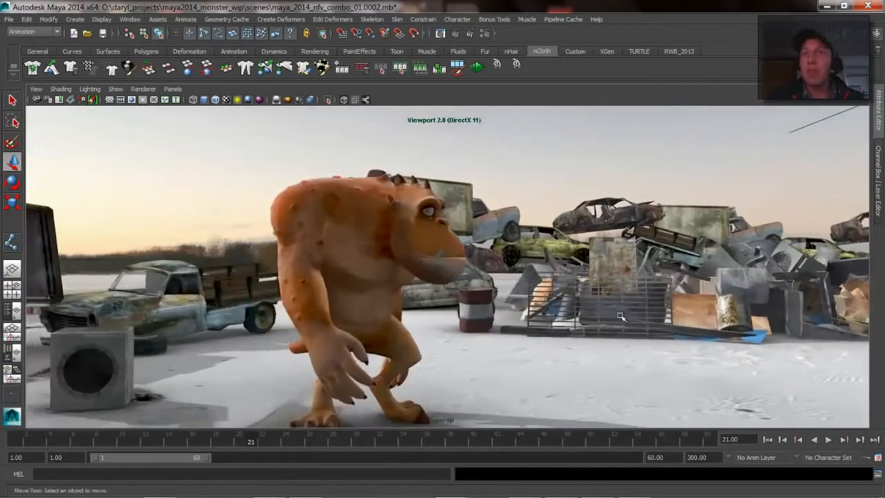
pyautogui.keyDown('alt'); pyautogui.moveTo(502, 315); pyautogui.dragTo(475, 322, button='right'); pyautogui.keyUp('alt')
pyautogui.keyDown('alt'); pyautogui.moveTo(475, 323); pyautogui.dragTo(539, 322, button='middle'); pyautogui.keyUp('alt')
pyautogui.keyDown('alt'); pyautogui.moveTo(498, 320); pyautogui.dragTo(370, 319); pyautogui.keyUp('alt')
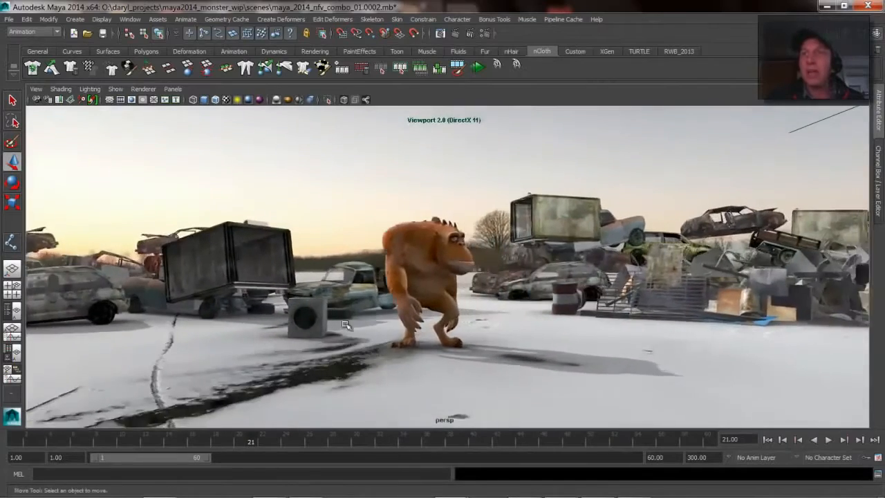
pyautogui.scroll(4, 450, 326)
pyautogui.scroll(-4, 451, 327)
pyautogui.scroll(3, 452, 327)
pyautogui.keyDown('alt'); pyautogui.moveTo(452, 326); pyautogui.dragTo(452, 327); pyautogui.keyUp('alt')
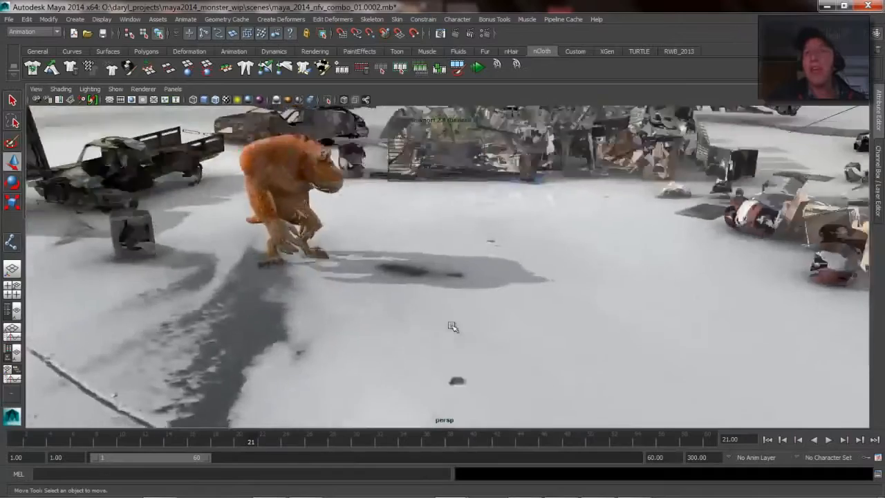
# Step: Step back through the previous view changes to the wide framing of the monster and junkyard
pyautogui.press('[')
pyautogui.press('[')
pyautogui.press('[')
pyautogui.press('[')
pyautogui.press('[')
pyautogui.press('[')
pyautogui.press('[')
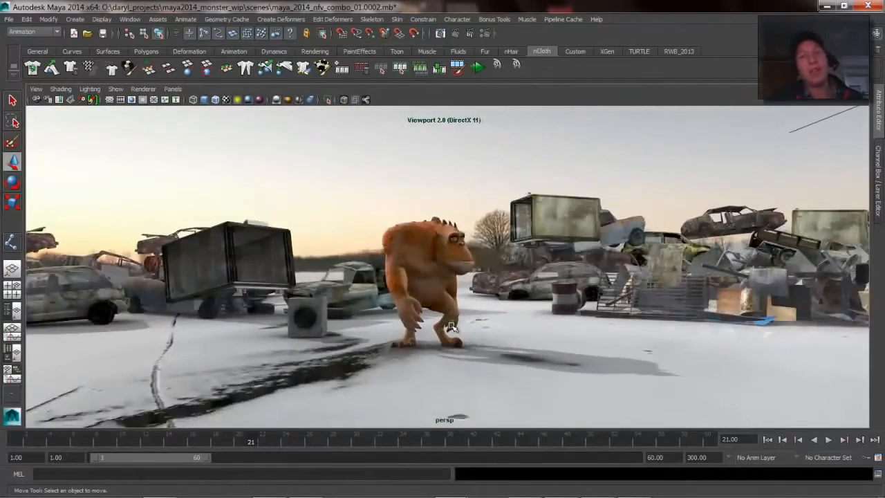
# Step: Inspect the monster among the wrecked cars at closer and wider zoom levels
pyautogui.scroll(4, 451, 326)
pyautogui.scroll(-4, 451, 327)
pyautogui.scroll(1, 452, 326)
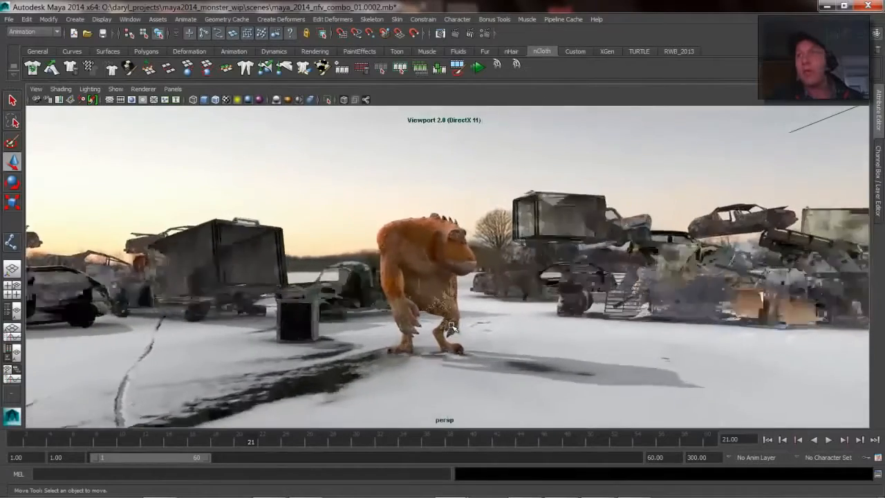
pyautogui.scroll(2, 452, 327)
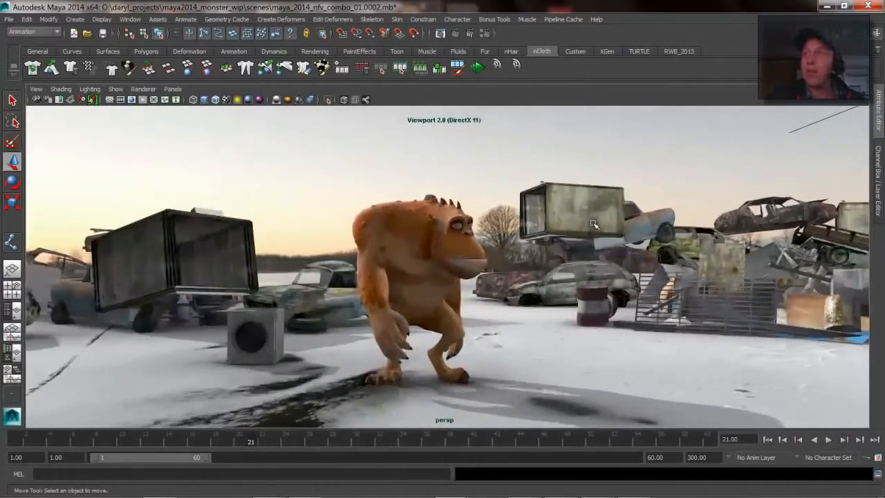
pyautogui.scroll(-3, 594, 224)
pyautogui.scroll(3, 593, 224)
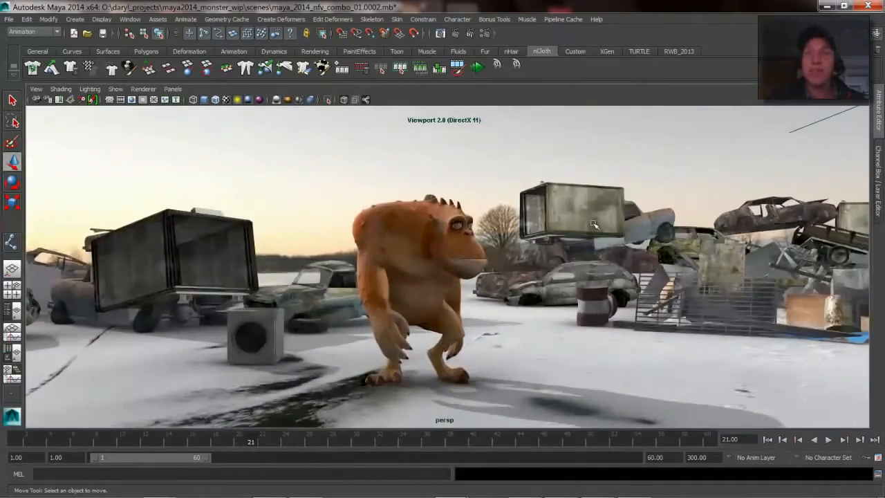
pyautogui.scroll(-4, 593, 224)
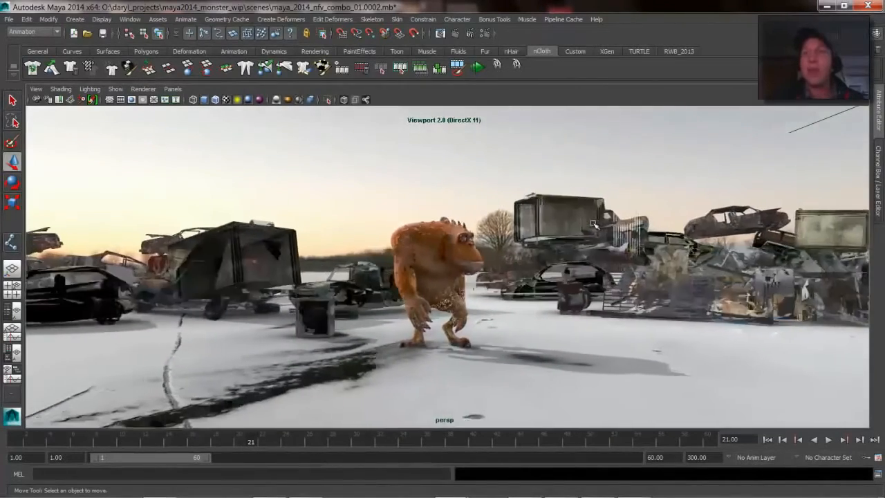
pyautogui.moveTo(593, 224)
pyautogui.keyDown('alt'); pyautogui.mouseDown()
pyautogui.moveTo(640, 225)
pyautogui.moveTo(593, 223)
pyautogui.mouseUp(); pyautogui.keyUp('alt')
pyautogui.scroll(3, 594, 225)
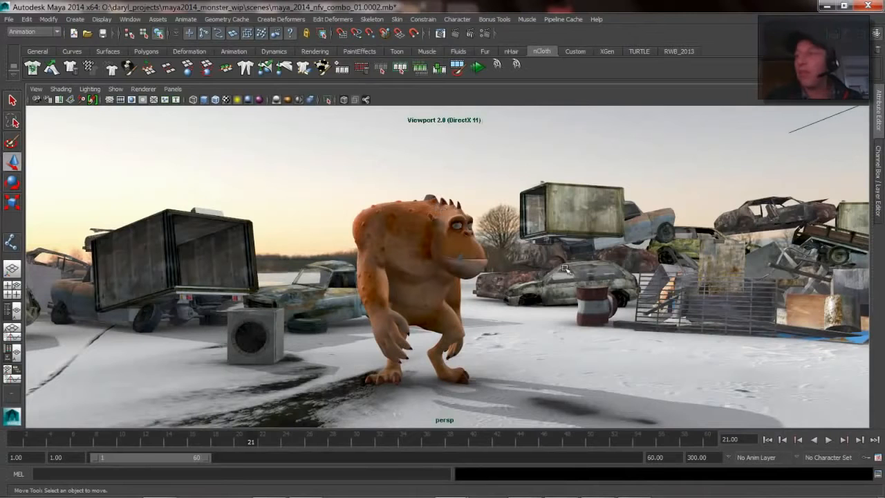
# Step: Turn off the animated camera transitions for Fit view and Fit all view in the camera preferences, and minimize the Preferences window
pyautogui.click(878, 457)
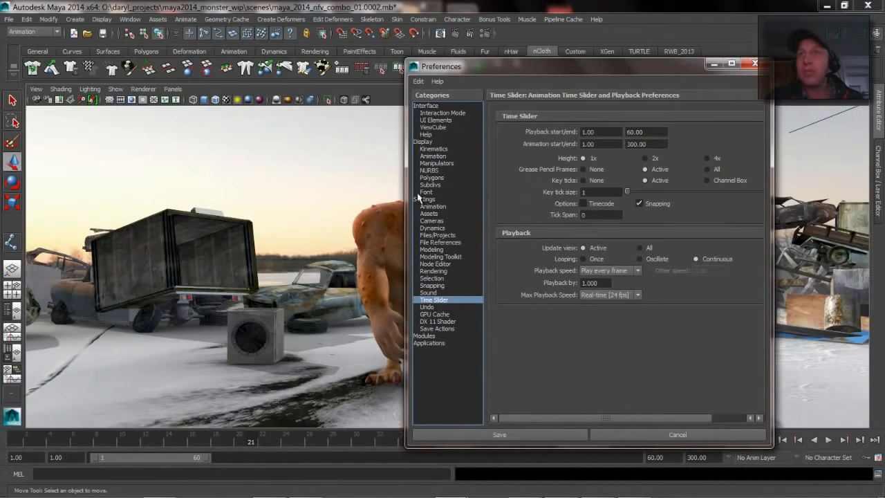
pyautogui.click(431, 222)
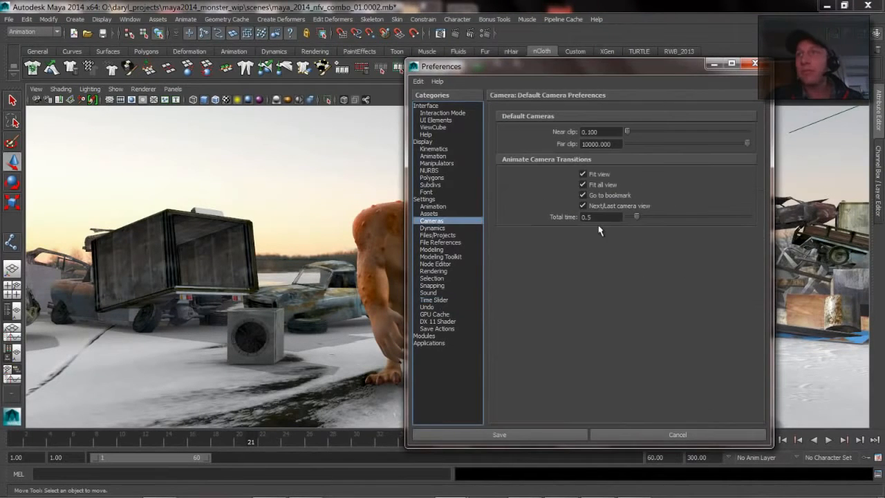
pyautogui.click(583, 185)
pyautogui.click(583, 174)
pyautogui.click(713, 64)
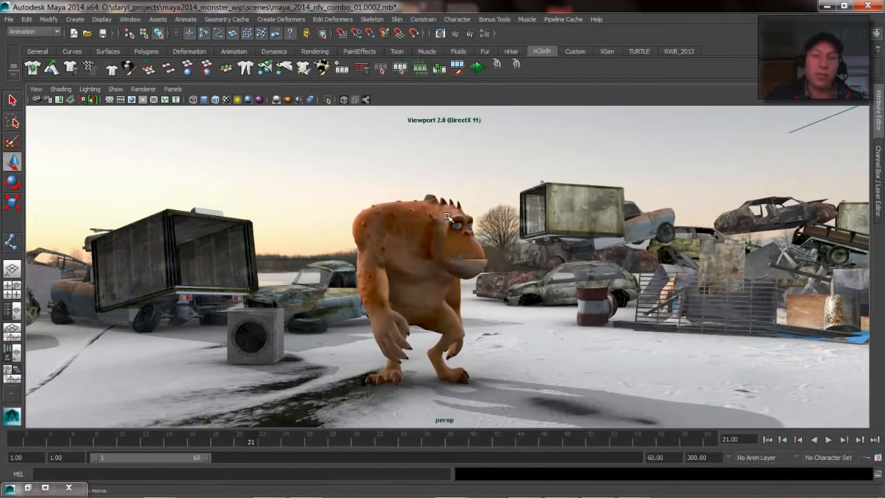
# Step: Undo and redo the last view changes, going between the high and eye-level views of the monster
pyautogui.press('[')
pyautogui.press('[')
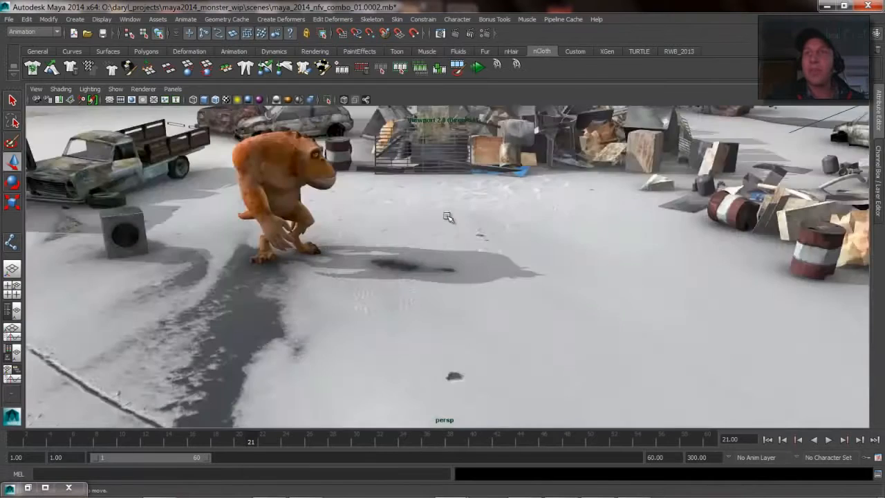
pyautogui.press(']')
pyautogui.press(']')
pyautogui.press('[')
pyautogui.press('[')
pyautogui.press(']')
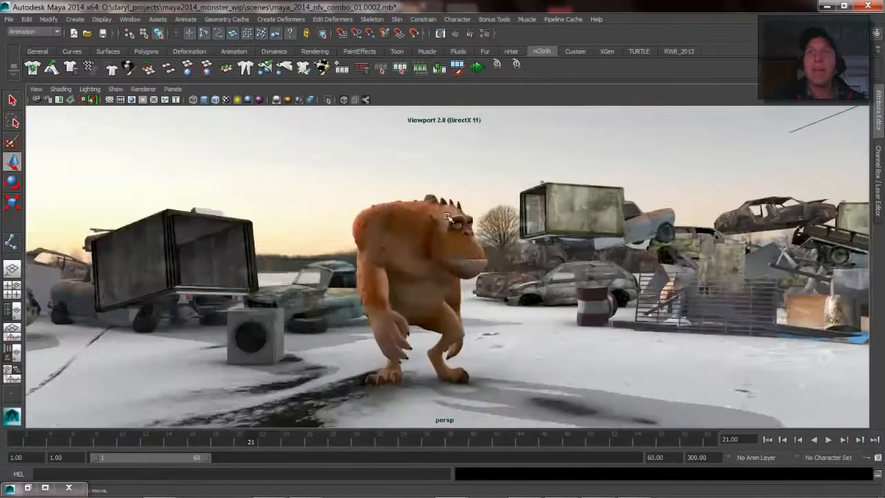
pyautogui.press(']')
# Step: Orbit, pan and zoom around the monster to create a series of new camera views
pyautogui.keyDown('alt'); pyautogui.moveTo(434, 259); pyautogui.dragTo(410, 258, button='middle'); pyautogui.keyUp('alt')
pyautogui.keyDown('alt'); pyautogui.moveTo(418, 258); pyautogui.dragTo(470, 259, button='right'); pyautogui.keyUp('alt')
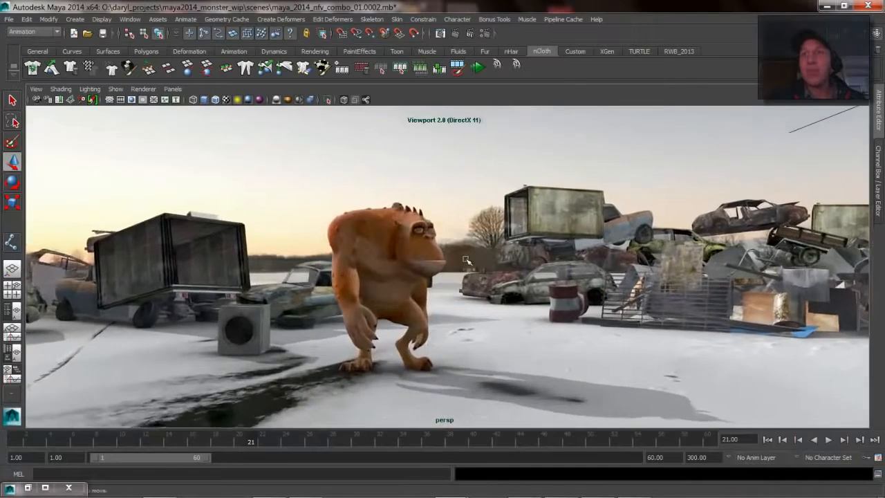
pyautogui.keyDown('alt'); pyautogui.moveTo(469, 259); pyautogui.dragTo(453, 257); pyautogui.keyUp('alt')
pyautogui.keyDown('alt'); pyautogui.moveTo(452, 258); pyautogui.dragTo(483, 257, button='middle'); pyautogui.keyUp('alt')
pyautogui.keyDown('alt'); pyautogui.moveTo(440, 259); pyautogui.dragTo(462, 258, button='right'); pyautogui.keyUp('alt')
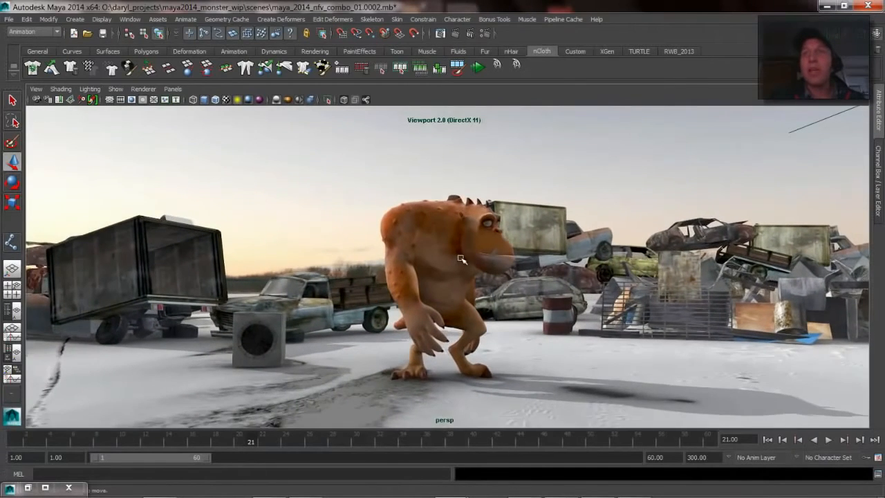
pyautogui.keyDown('alt'); pyautogui.moveTo(470, 258); pyautogui.dragTo(397, 260, button='middle'); pyautogui.keyUp('alt')
pyautogui.keyDown('alt'); pyautogui.moveTo(380, 260); pyautogui.dragTo(399, 258); pyautogui.keyUp('alt')
pyautogui.keyDown('alt'); pyautogui.moveTo(400, 259); pyautogui.dragTo(441, 259, button='middle'); pyautogui.keyUp('alt')
# Step: Move back and forth through the newly made camera views of the monster
pyautogui.press('[')
pyautogui.press(']')
pyautogui.press('[')
pyautogui.press('[')
pyautogui.press(']')
pyautogui.press(']')
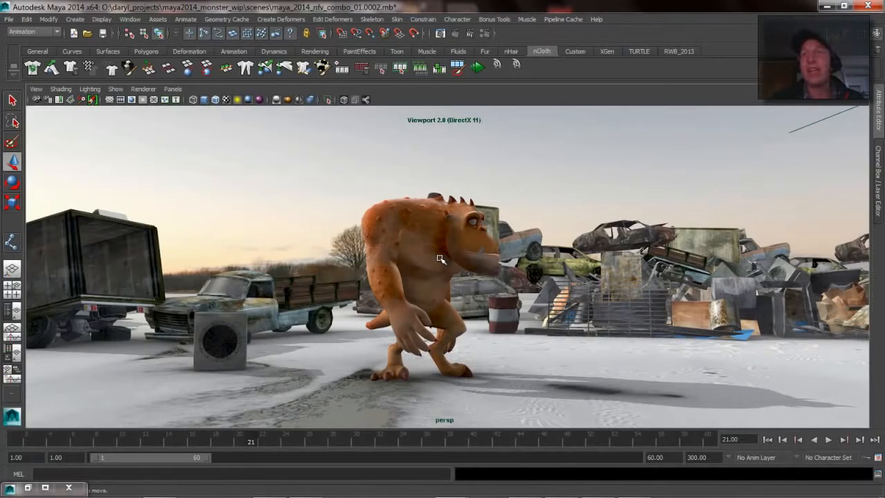
# Step: Step back through the older camera views, orbit the monster once more and undo that view change
pyautogui.press('[')
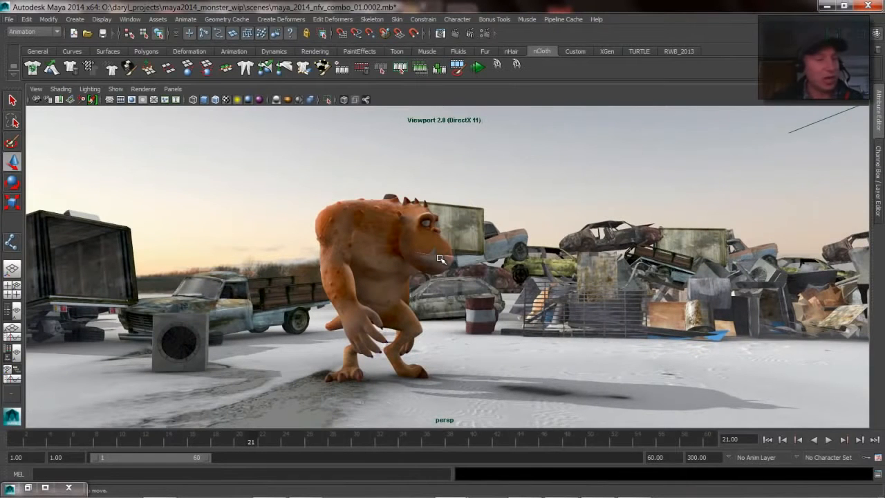
pyautogui.press('[')
pyautogui.press('[')
pyautogui.press('[')
pyautogui.press('[')
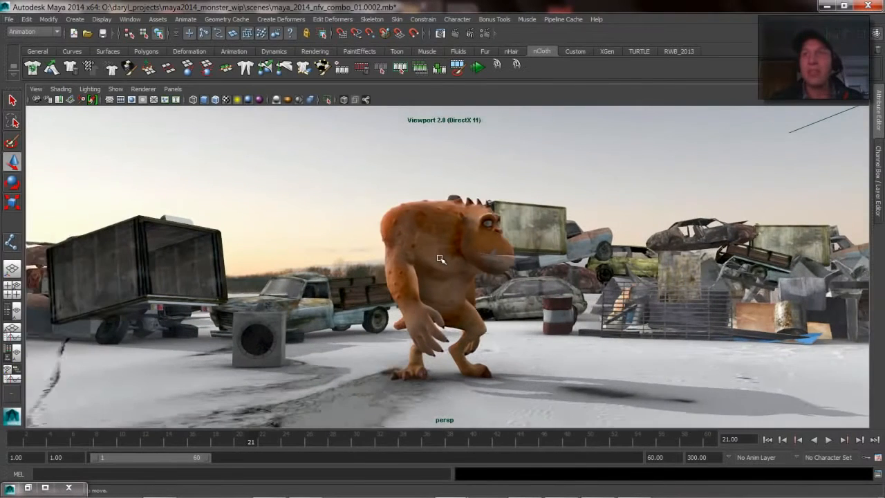
pyautogui.press('[')
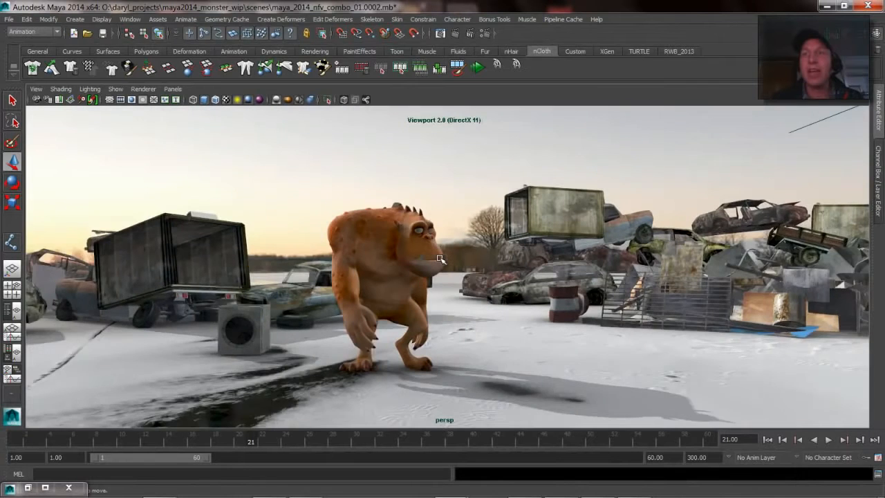
pyautogui.press('[')
pyautogui.press('[')
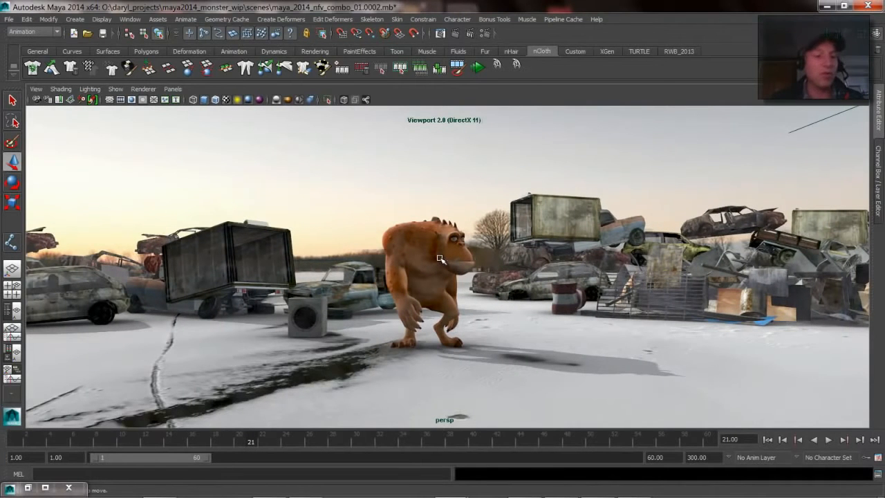
pyautogui.press('[')
pyautogui.press('[')
pyautogui.press('[')
pyautogui.press('[')
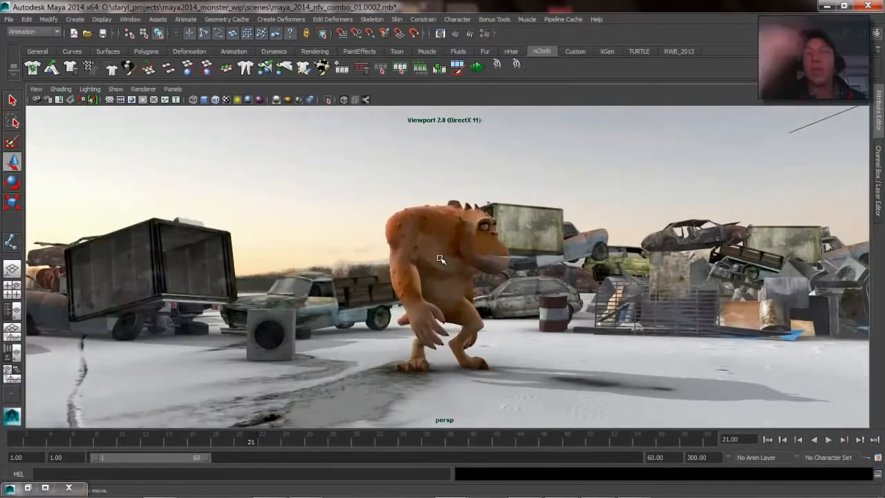
pyautogui.press('[')
pyautogui.press('[')
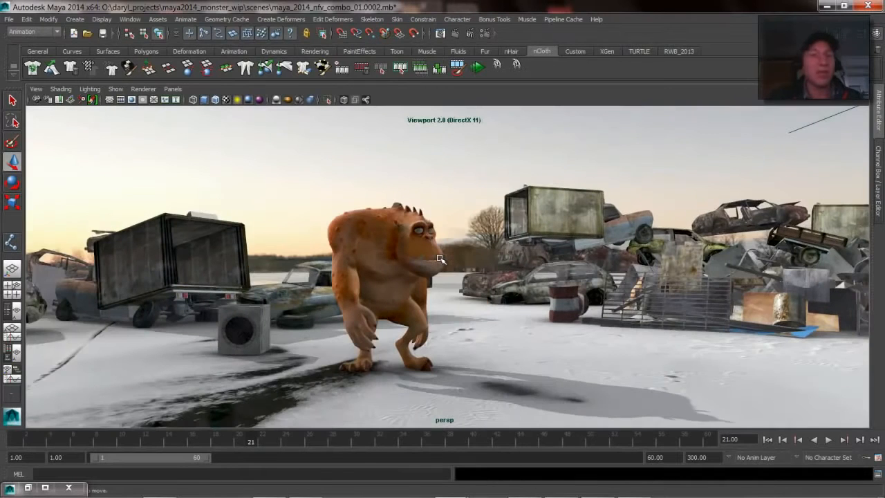
pyautogui.keyDown('alt'); pyautogui.moveTo(406, 253); pyautogui.dragTo(518, 251); pyautogui.keyUp('alt')
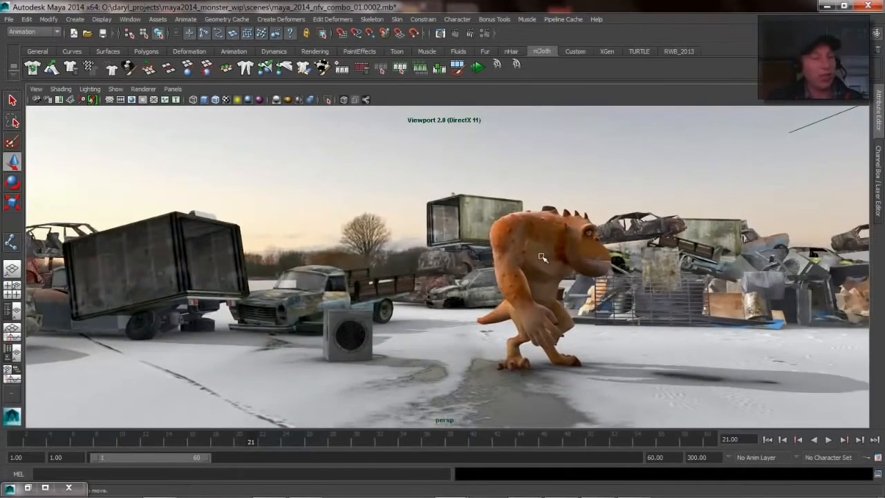
pyautogui.press('[')
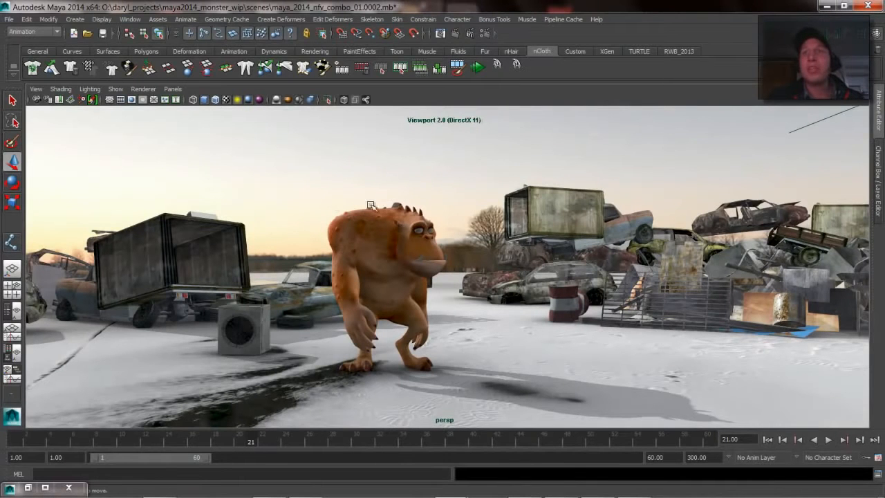
# Step: Select the camera of the current perspective view and clear the selection
pyautogui.press('space')
pyautogui.click(288, 189)
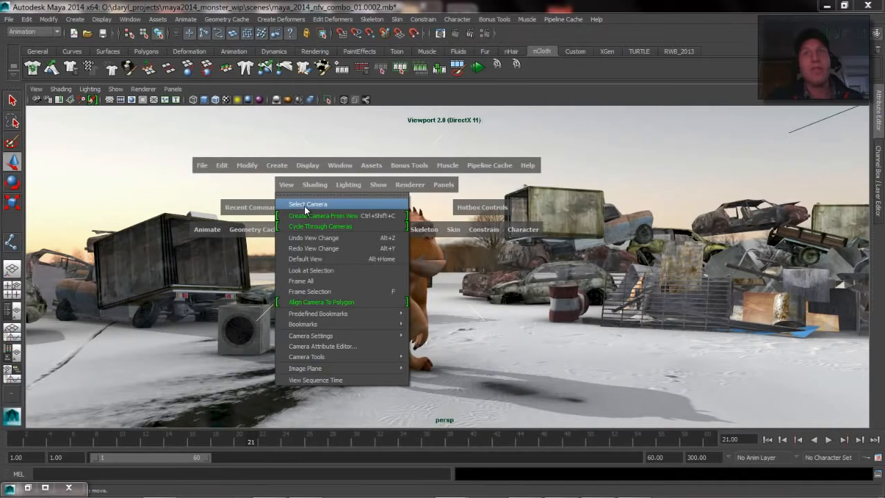
pyautogui.click(304, 205)
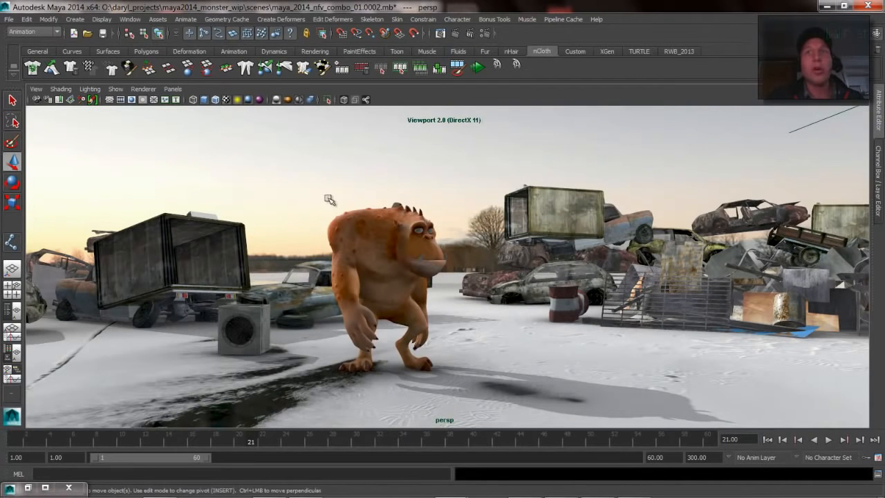
pyautogui.click(461, 193)
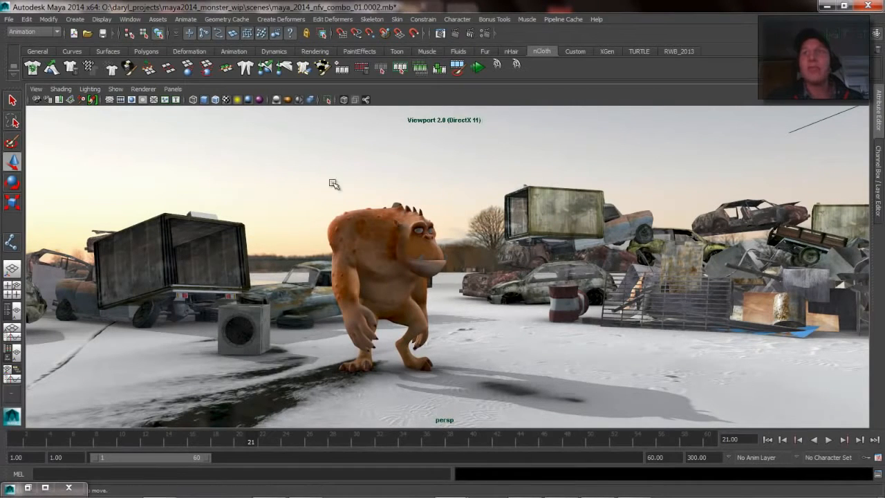
# Step: Select the persp camera, open its attributes and turn on Undoable Movements in the Movement Options
pyautogui.click(36, 100)
pyautogui.click(47, 99)
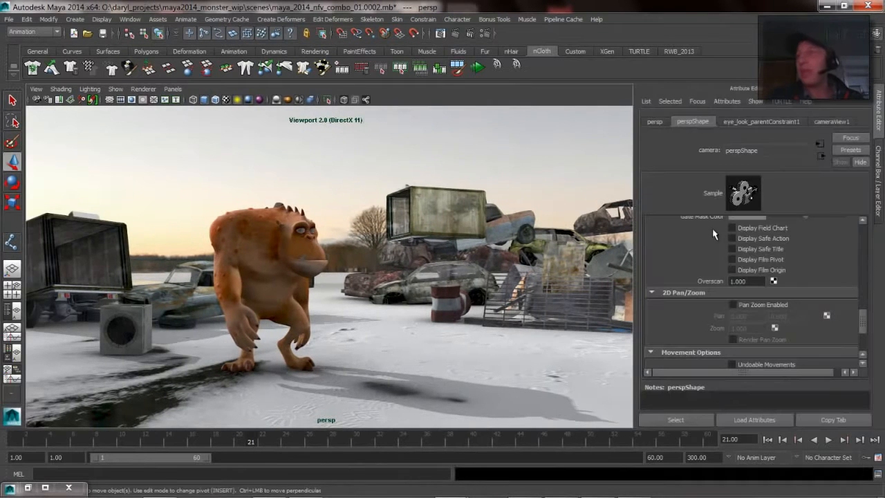
pyautogui.scroll(-2, 868, 327)
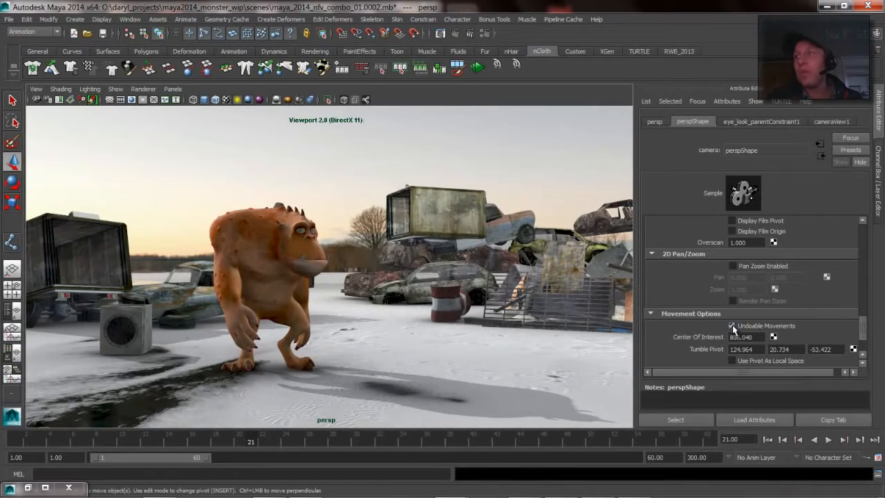
# Step: Orbit the view, undo the recent camera movements, and turn off Undoable Movements for the persp camera
pyautogui.moveTo(325, 287)
pyautogui.keyDown('alt'); pyautogui.mouseDown()
pyautogui.moveTo(440, 284)
pyautogui.moveTo(315, 289)
pyautogui.mouseUp(); pyautogui.keyUp('alt')
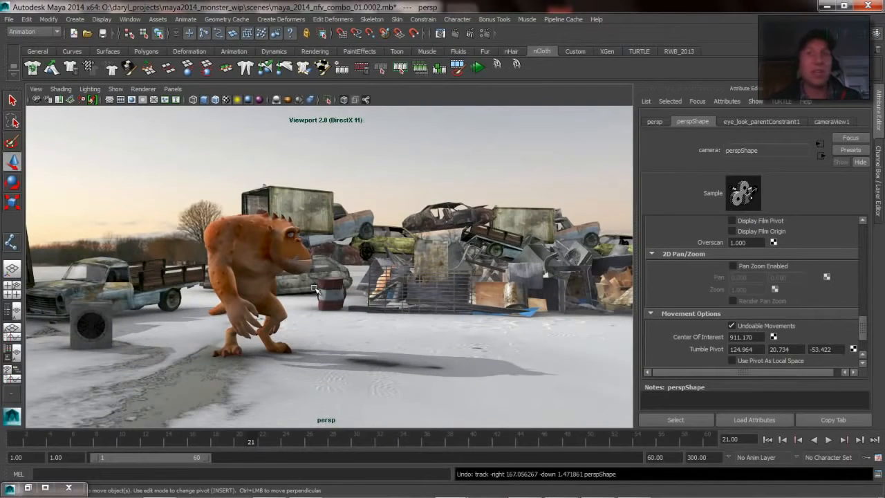
pyautogui.hotkey('ctrl', 'z')
pyautogui.hotkey('ctrl', 'z')
pyautogui.hotkey('ctrl', 'z')
pyautogui.hotkey('ctrl', 'z')
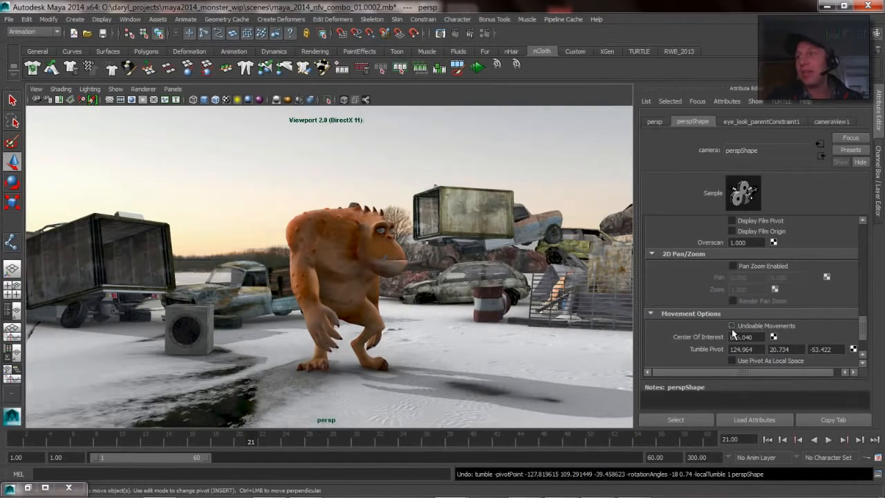
# Step: Frame the monster more closely and enable 2D Pan/Zoom on the persp camera
pyautogui.keyDown('alt'); pyautogui.moveTo(362, 256); pyautogui.dragTo(373, 255, button='middle'); pyautogui.keyUp('alt')
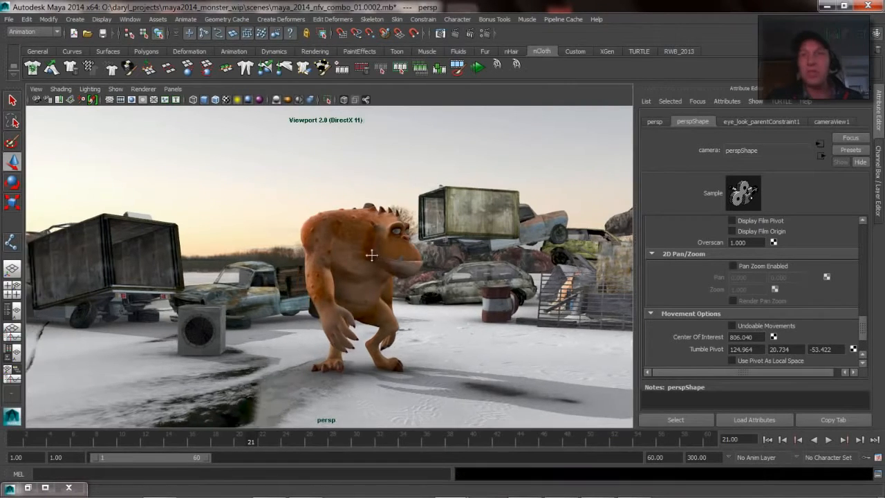
pyautogui.scroll(3, 373, 256)
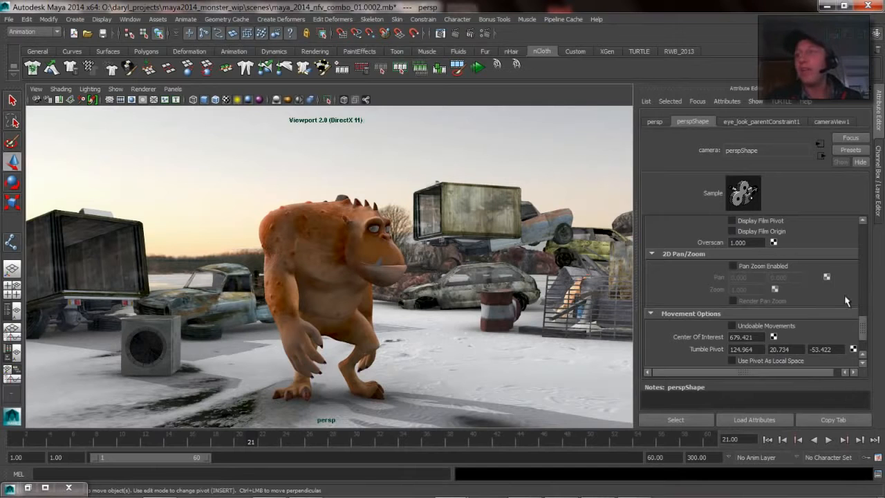
pyautogui.click(733, 265)
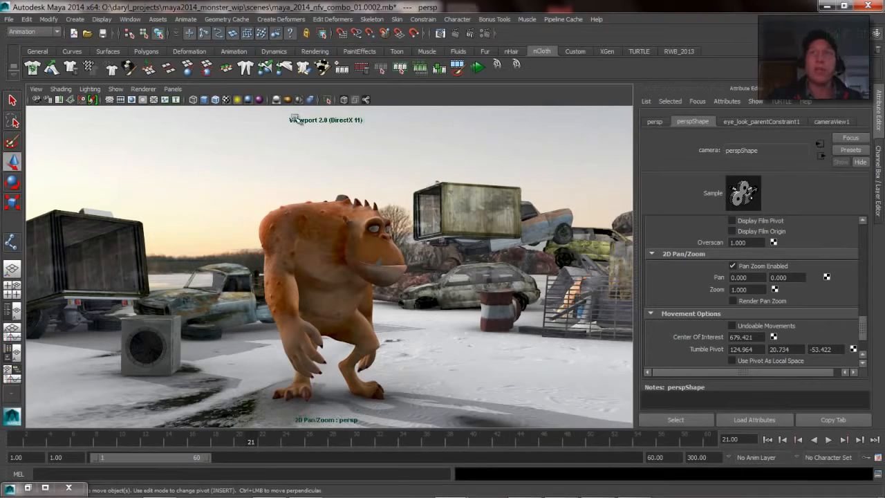
# Step: Switch 2D Pan/Zoom off and back on for the persp camera, and activate the 2D Pan/Zoom Tool with its settings open
pyautogui.click(735, 265)
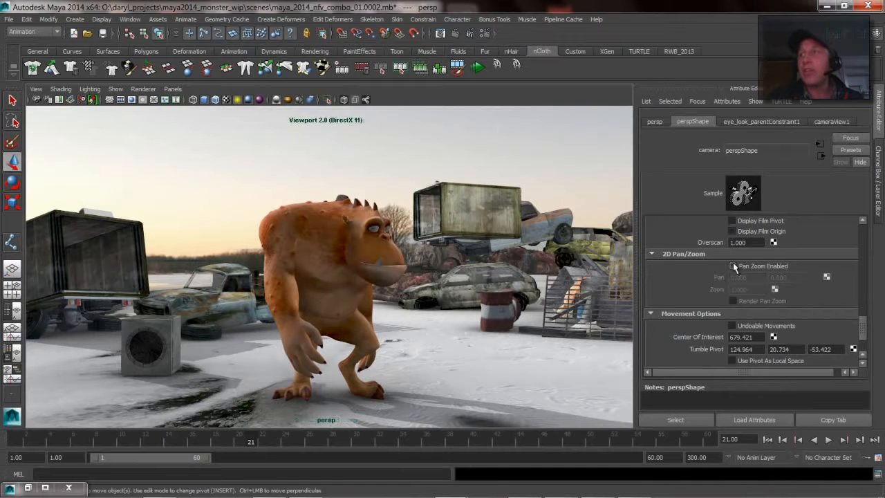
pyautogui.click(83, 100)
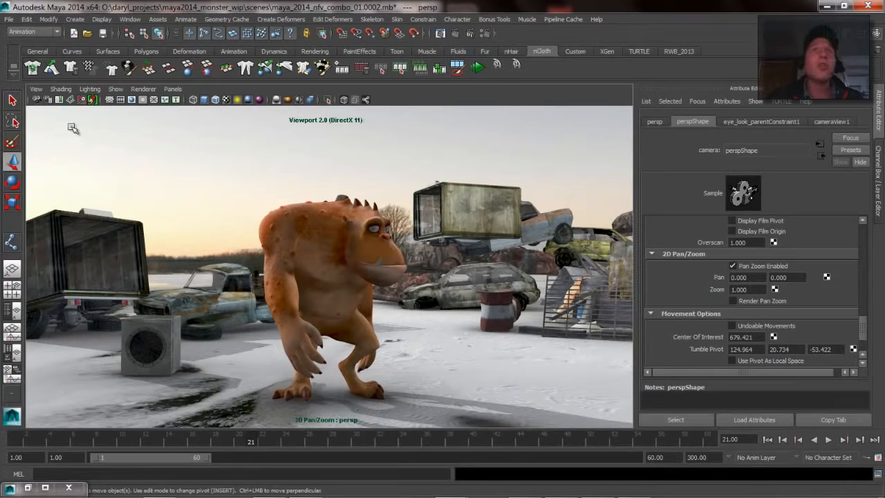
pyautogui.click(36, 89)
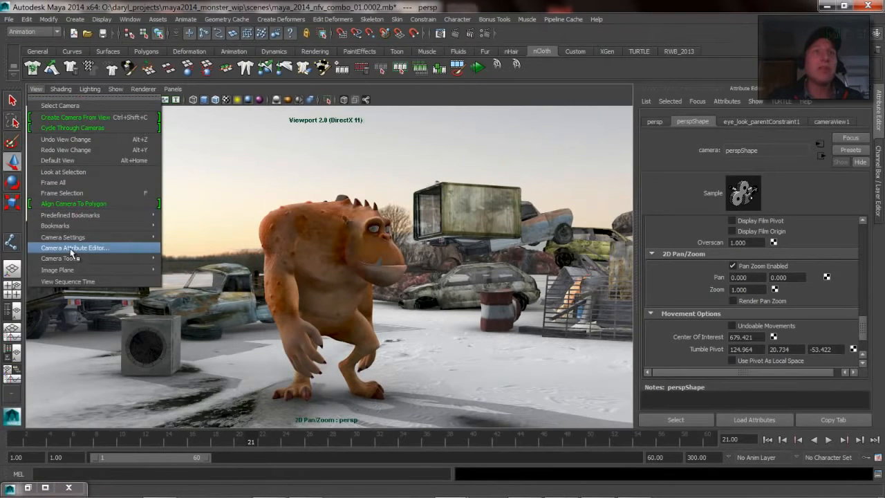
pyautogui.moveTo(73, 240)
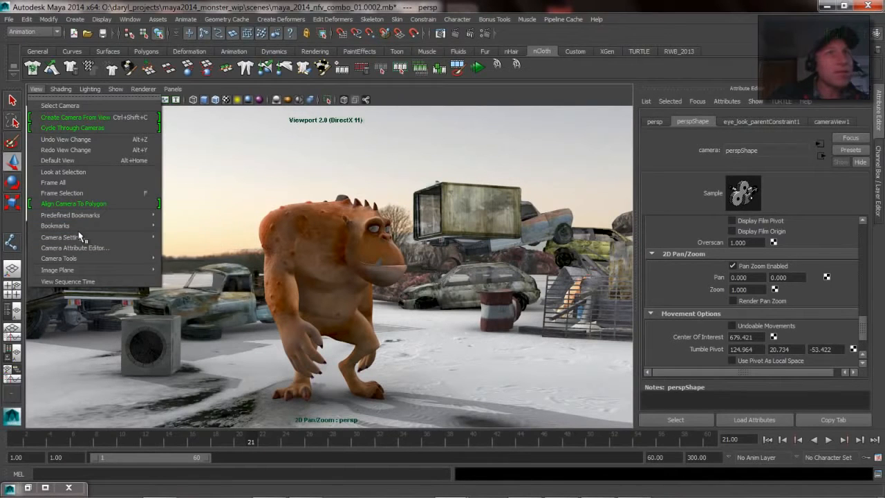
pyautogui.moveTo(94, 258)
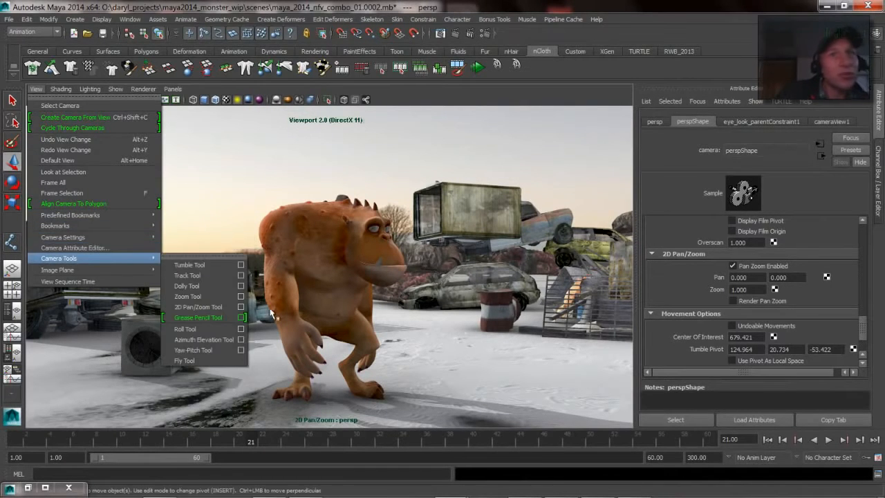
pyautogui.click(199, 308)
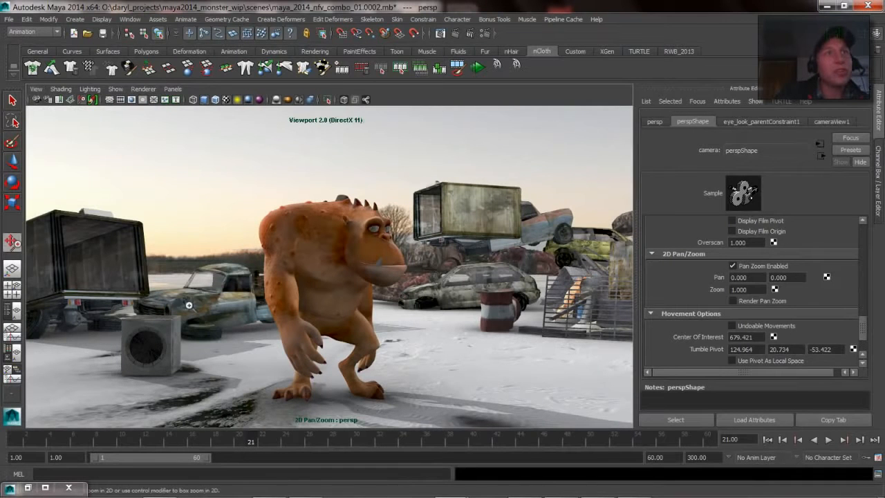
pyautogui.doubleClick(12, 243)
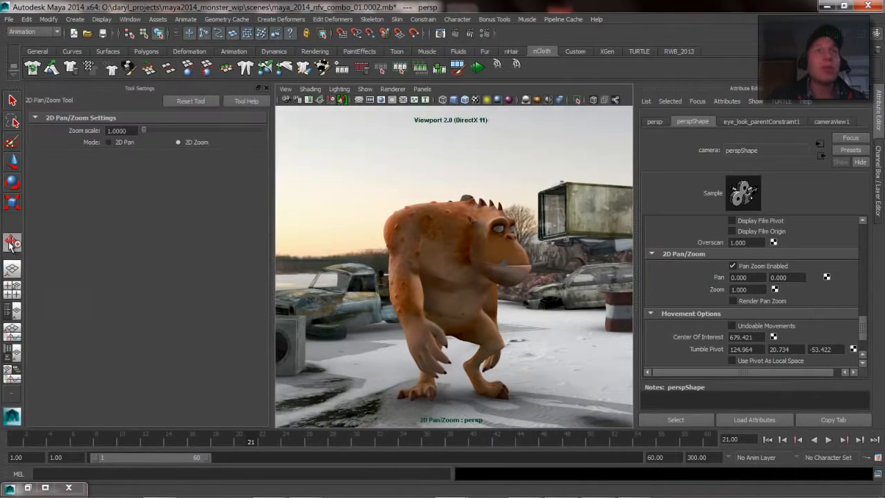
# Step: Pan and zoom the perspective view in 2D until the monster's head fills much of the view
pyautogui.click(109, 143)
pyautogui.moveTo(415, 240); pyautogui.dragTo(505, 198)
pyautogui.moveTo(508, 256); pyautogui.dragTo(313, 255)
pyautogui.click(179, 142)
pyautogui.moveTo(350, 223); pyautogui.dragTo(560, 225)
pyautogui.moveTo(404, 165); pyautogui.dragTo(401, 210)
pyautogui.moveTo(367, 161); pyautogui.dragTo(391, 272)
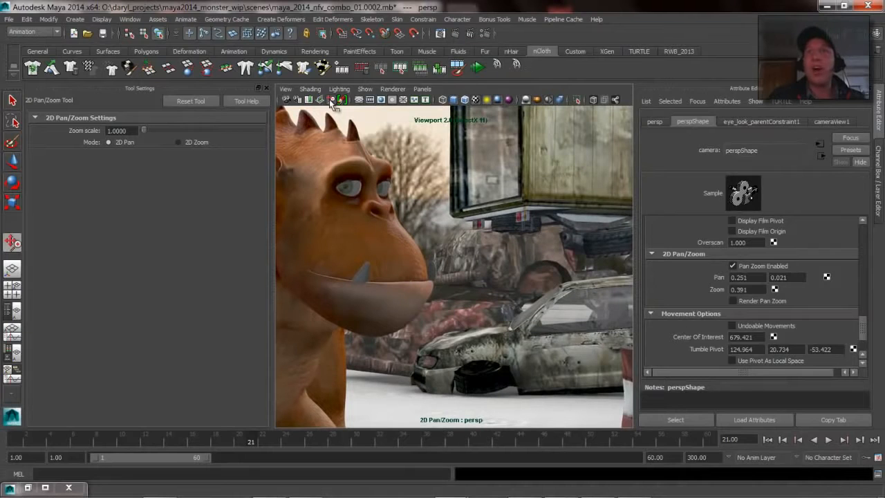
# Step: Toggle 2D Pan/Zoom repeatedly to compare the close-up with the full camera view, leaving it switched off
pyautogui.click(332, 101)
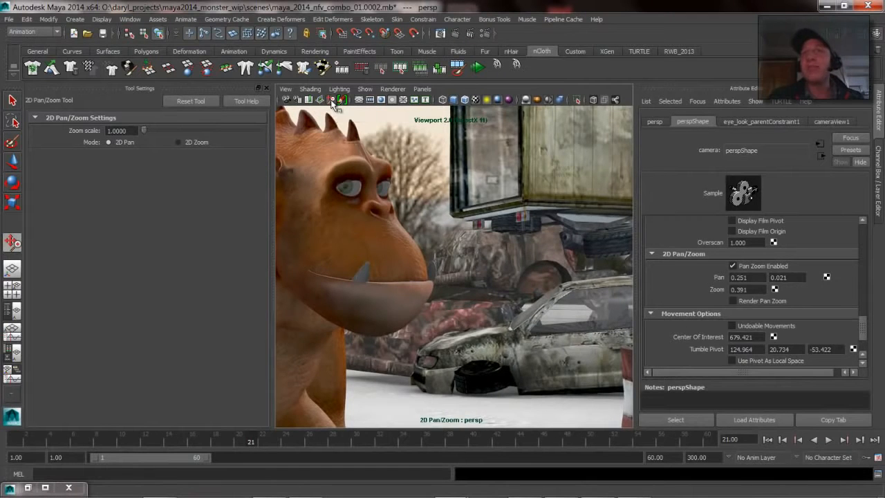
pyautogui.click(333, 100)
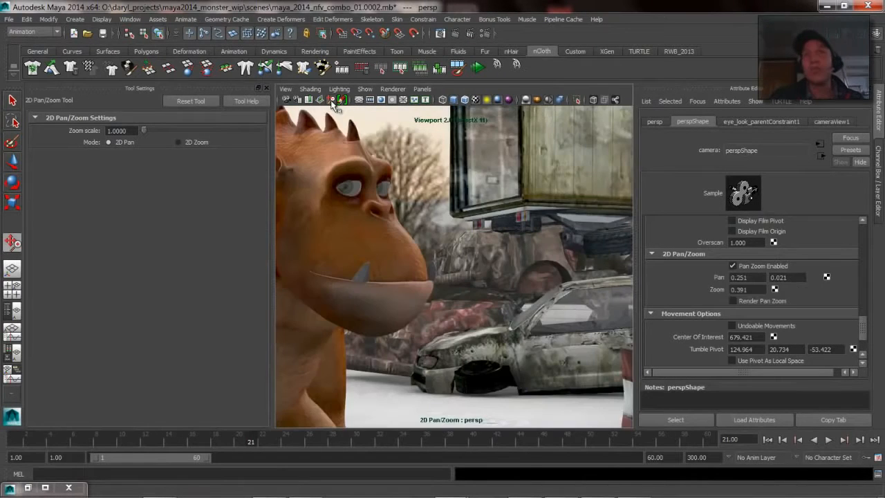
pyautogui.click(333, 100)
pyautogui.click(332, 100)
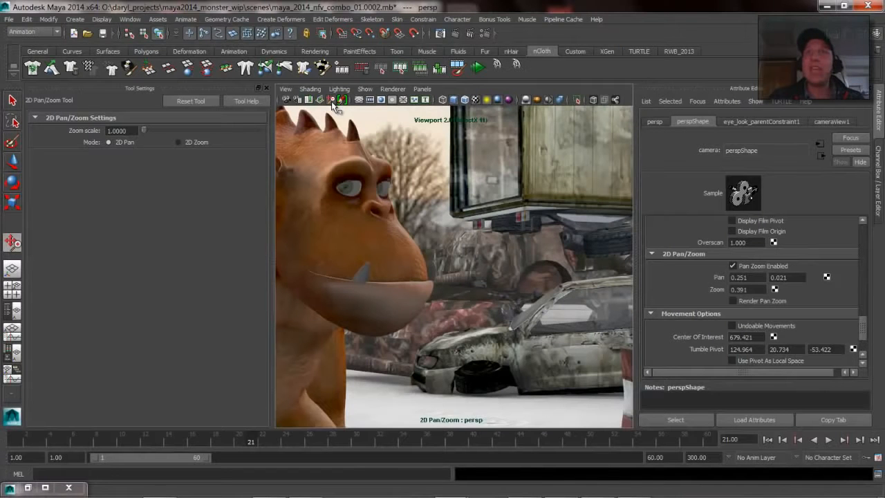
pyautogui.click(332, 100)
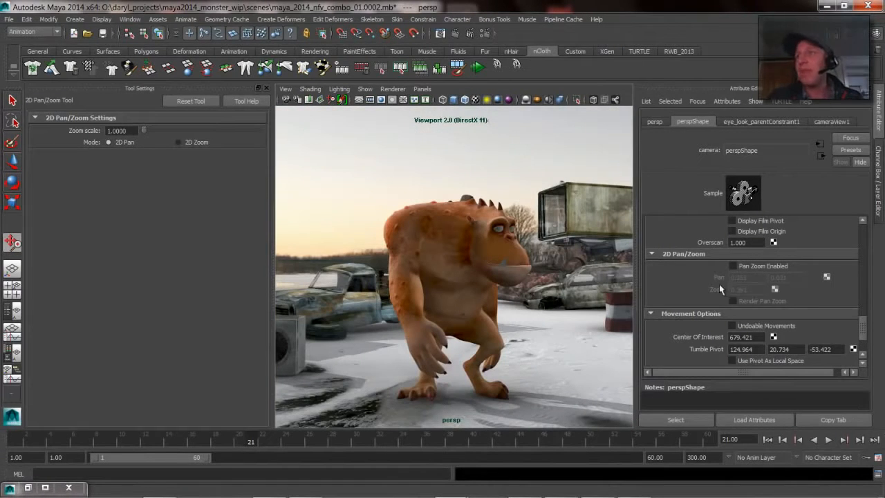
pyautogui.click(333, 101)
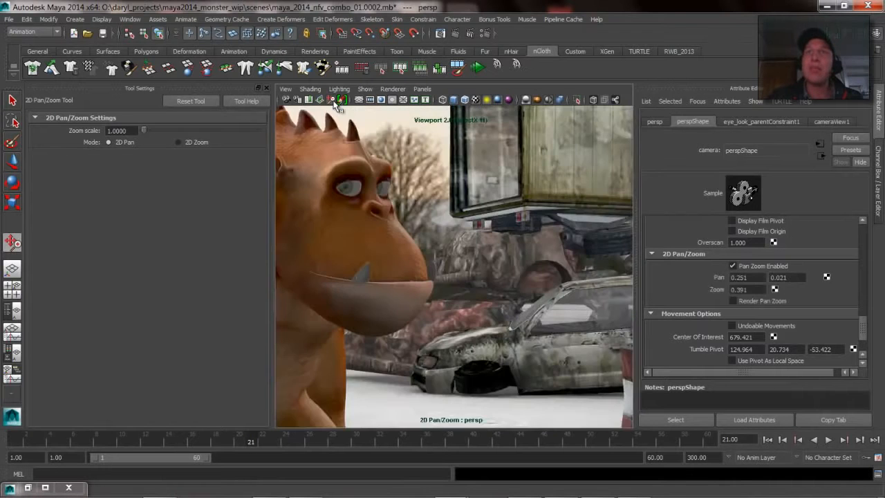
pyautogui.click(334, 101)
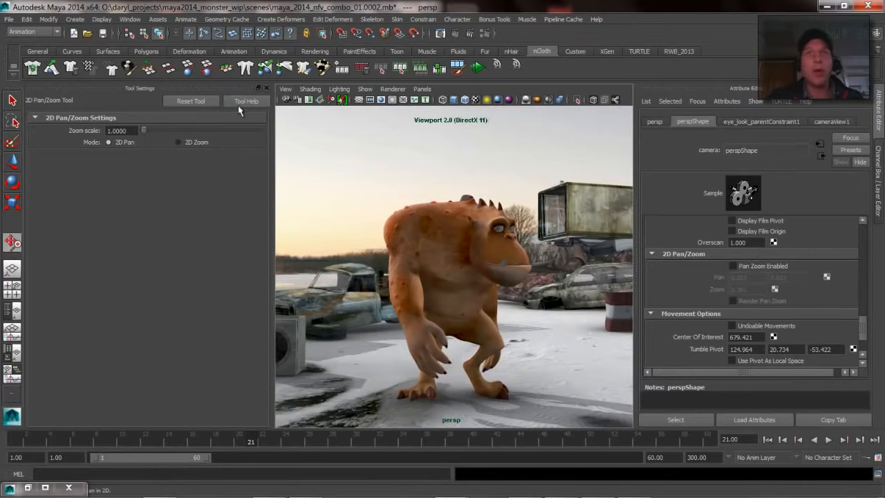
# Step: Close the 2D Pan/Zoom Tool settings and orbit the perspective view around the monster
pyautogui.click(265, 88)
pyautogui.keyDown('alt'); pyautogui.moveTo(398, 228); pyautogui.dragTo(383, 216); pyautogui.keyUp('alt')
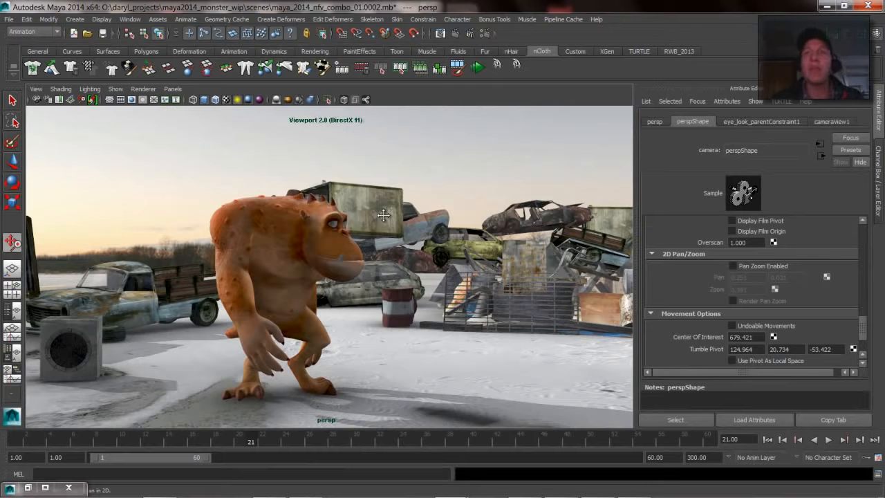
pyautogui.keyDown('alt'); pyautogui.moveTo(352, 213); pyautogui.dragTo(298, 199); pyautogui.keyUp('alt')
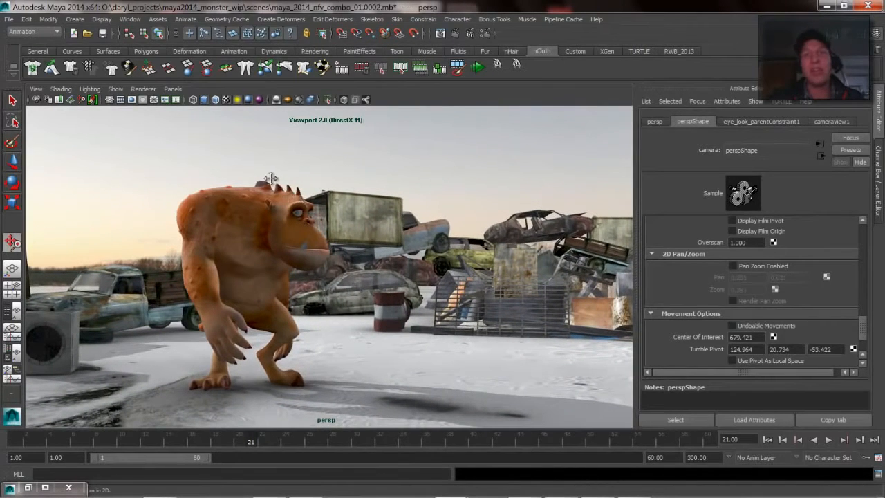
pyautogui.press('space')
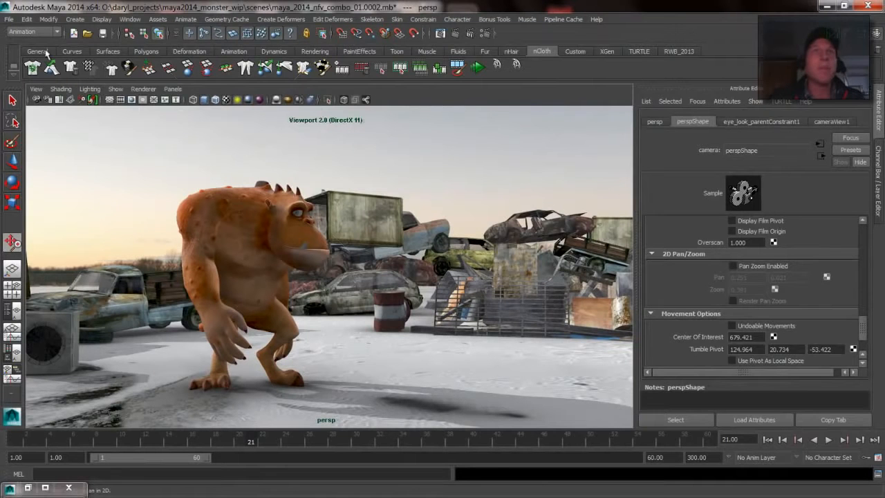
# Step: Create a new camera of the type Camera, Aim and Up
pyautogui.click(74, 19)
pyautogui.moveTo(95, 79)
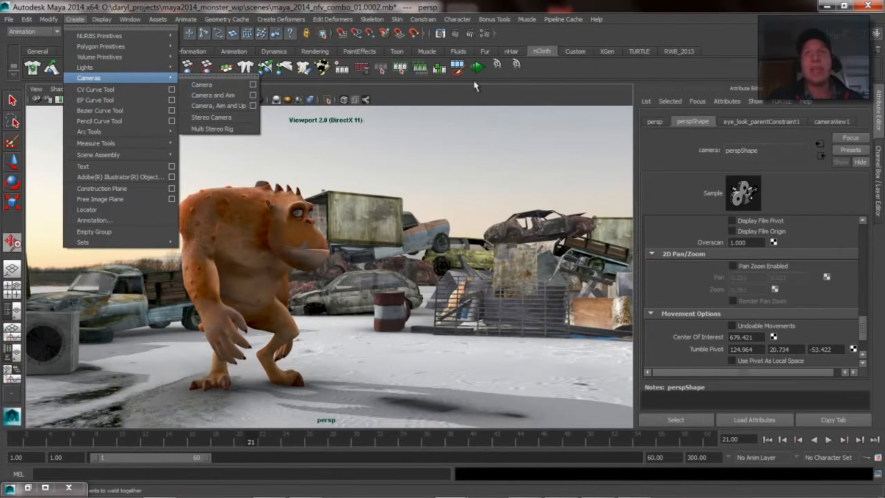
pyautogui.click(512, 123)
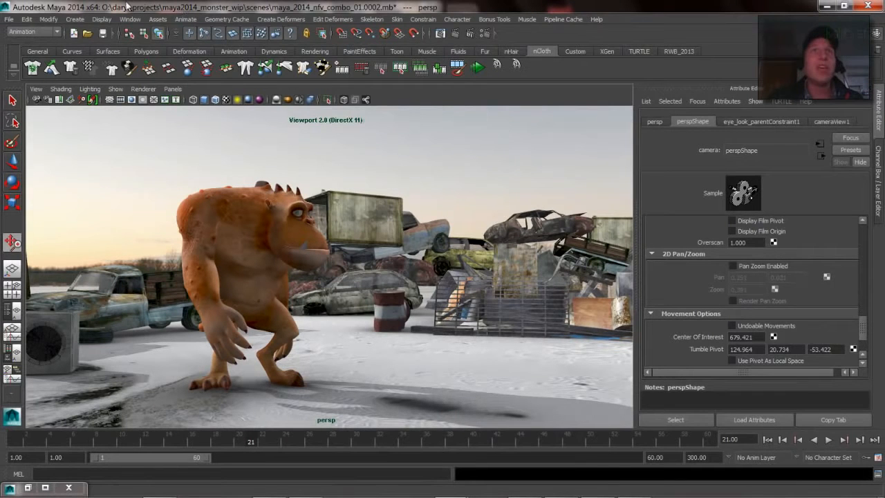
pyautogui.click(74, 18)
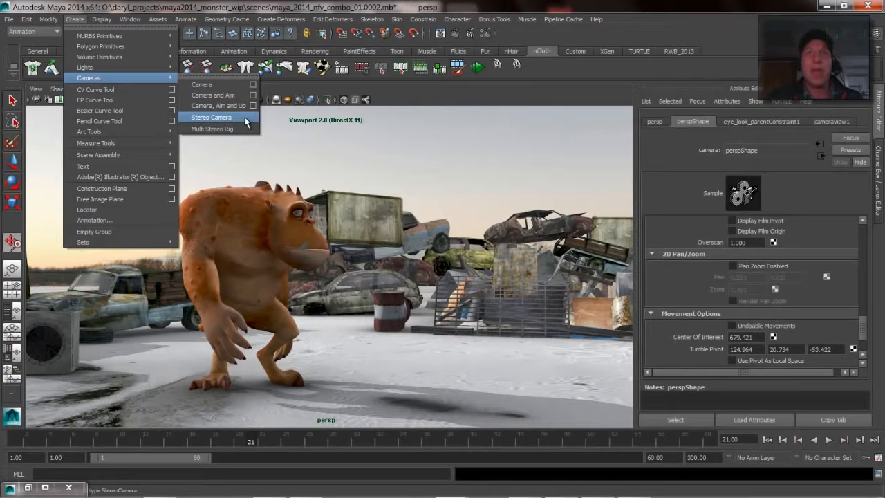
pyautogui.click(209, 107)
# Step: Bring the new camera rig on the ground near the monster's feet into close view
pyautogui.keyDown('alt'); pyautogui.moveTo(363, 323); pyautogui.dragTo(296, 203, button='middle'); pyautogui.keyUp('alt')
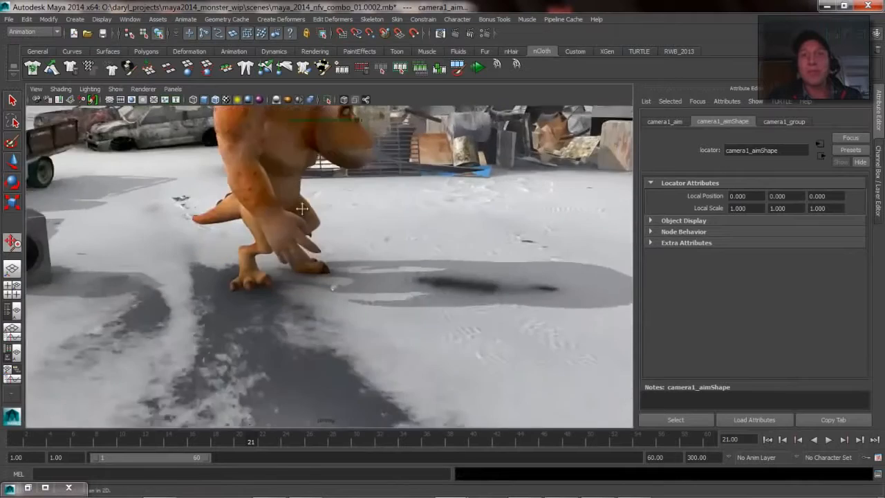
pyautogui.keyDown('alt'); pyautogui.moveTo(297, 204); pyautogui.dragTo(504, 219, button='right'); pyautogui.keyUp('alt')
pyautogui.keyDown('alt'); pyautogui.moveTo(504, 219); pyautogui.dragTo(429, 255); pyautogui.keyUp('alt')
pyautogui.keyDown('alt'); pyautogui.moveTo(429, 255); pyautogui.dragTo(339, 237, button='middle'); pyautogui.keyUp('alt')
pyautogui.keyDown('alt'); pyautogui.moveTo(339, 237); pyautogui.dragTo(449, 239, button='right'); pyautogui.keyUp('alt')
pyautogui.keyDown('alt'); pyautogui.moveTo(450, 239); pyautogui.dragTo(377, 243); pyautogui.keyUp('alt')
pyautogui.keyDown('alt'); pyautogui.moveTo(377, 242); pyautogui.dragTo(449, 244, button='right'); pyautogui.keyUp('alt')
pyautogui.keyDown('alt'); pyautogui.moveTo(450, 244); pyautogui.dragTo(342, 231, button='middle'); pyautogui.keyUp('alt')
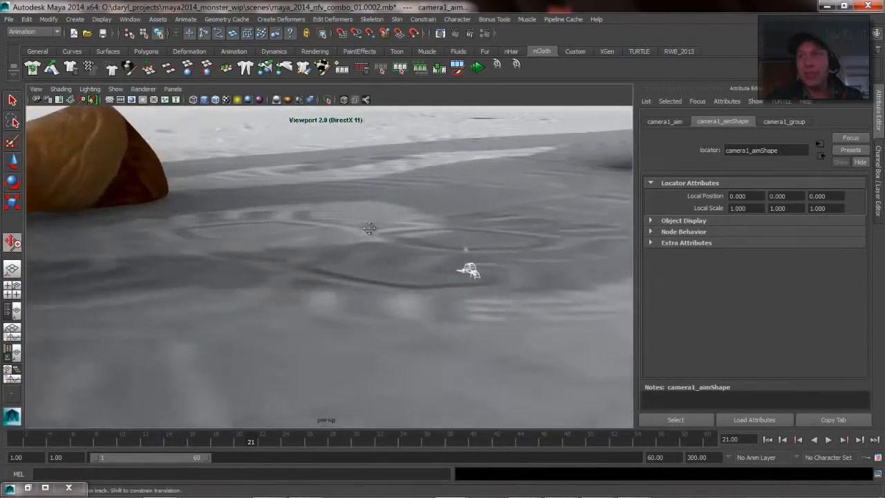
pyautogui.keyDown('alt'); pyautogui.moveTo(341, 231); pyautogui.dragTo(377, 235, button='right'); pyautogui.keyUp('alt')
pyautogui.keyDown('alt'); pyautogui.moveTo(378, 235); pyautogui.dragTo(408, 226); pyautogui.keyUp('alt')
pyautogui.keyDown('alt'); pyautogui.moveTo(408, 225); pyautogui.dragTo(366, 218, button='middle'); pyautogui.keyUp('alt')
pyautogui.keyDown('alt'); pyautogui.moveTo(367, 218); pyautogui.dragTo(349, 225, button='right'); pyautogui.keyUp('alt')
# Step: Display the Outliner beside the perspective view, expand camera1_group and select camera1
pyautogui.press('space')
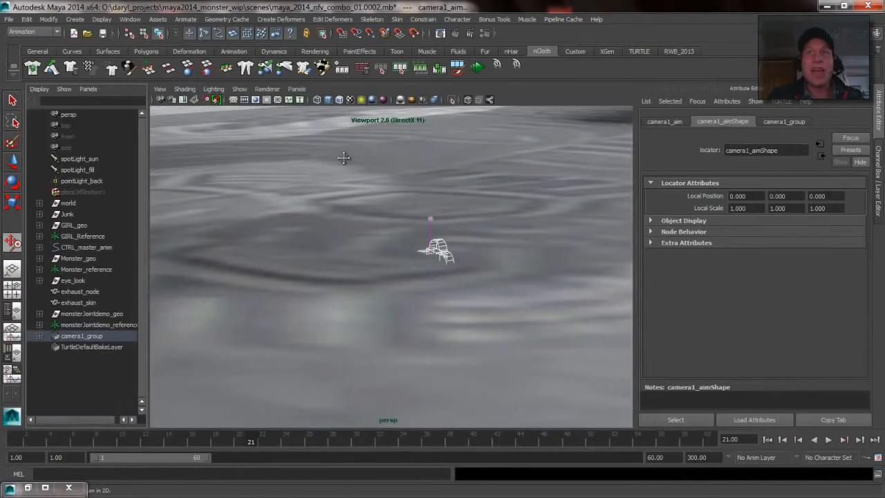
pyautogui.click(39, 336)
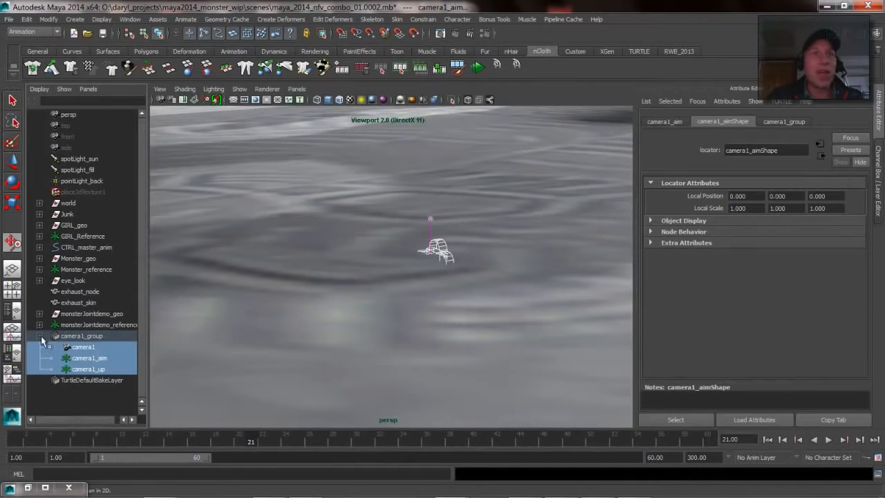
pyautogui.click(82, 347)
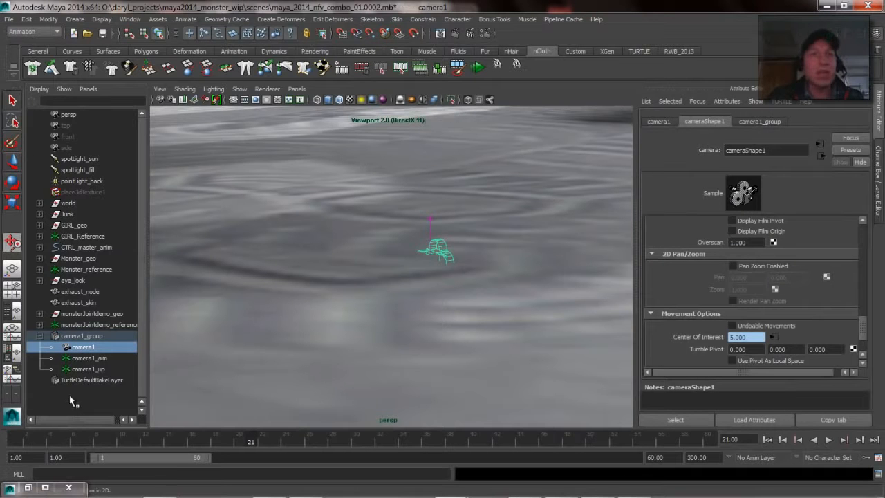
# Step: Select the camera1_up locator, try moving it along the X axis and undo the move
pyautogui.click(94, 368)
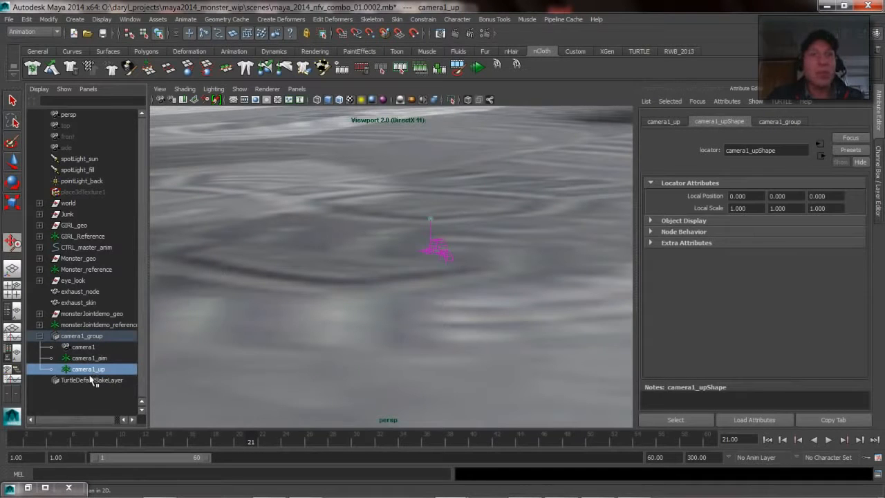
pyautogui.press('w')
pyautogui.moveTo(495, 216)
pyautogui.mouseDown()
pyautogui.moveTo(439, 222)
pyautogui.moveTo(484, 213)
pyautogui.mouseUp()
pyautogui.hotkey('ctrl', 'z')
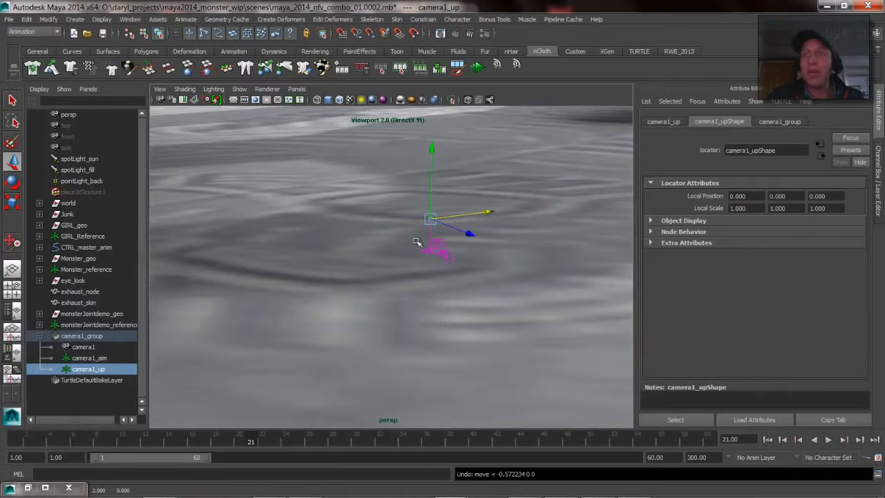
# Step: Examine the positions of the camera1_aim and camera1_up locators by selecting each in turn
pyautogui.click(88, 358)
pyautogui.keyDown('alt'); pyautogui.moveTo(412, 214); pyautogui.dragTo(385, 241); pyautogui.keyUp('alt')
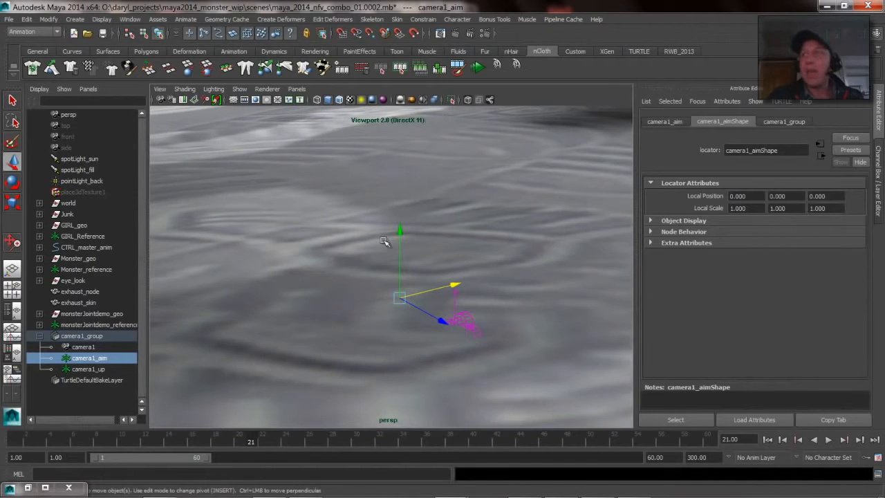
pyautogui.click(89, 369)
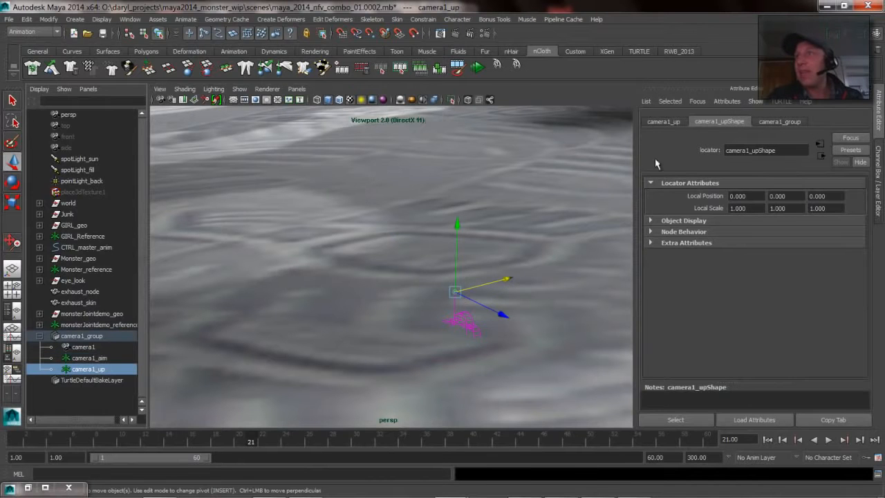
# Step: Group camera1 and camera1_up together within camera1_group and select the new group
pyautogui.click(89, 348)
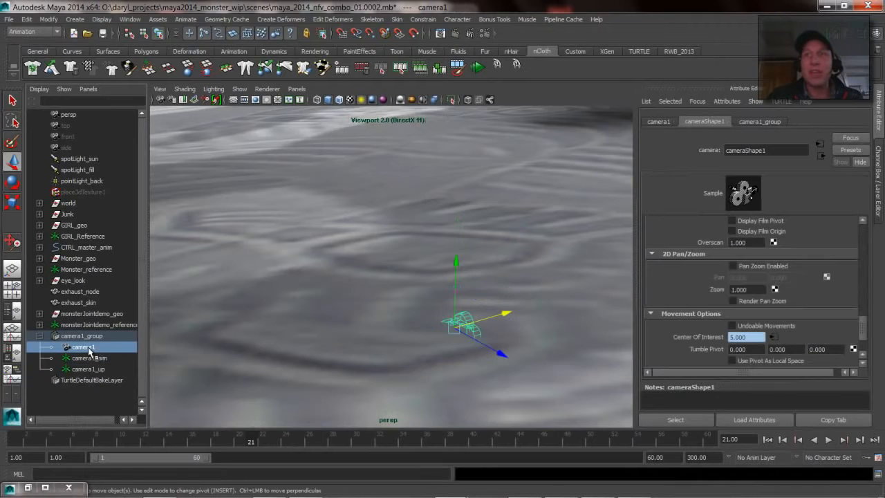
pyautogui.keyDown('ctrl'); pyautogui.click(109, 369); pyautogui.keyUp('ctrl')
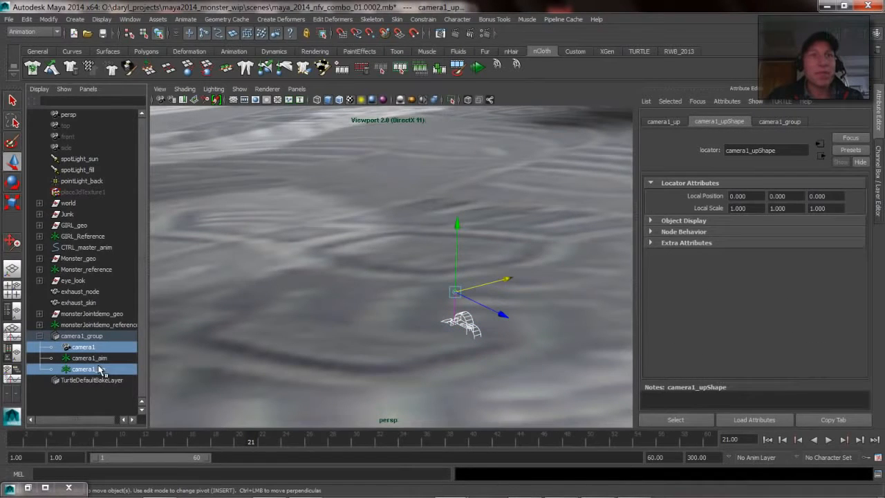
pyautogui.hotkey('ctrl', 'g')
pyautogui.click(88, 347)
pyautogui.click(83, 358)
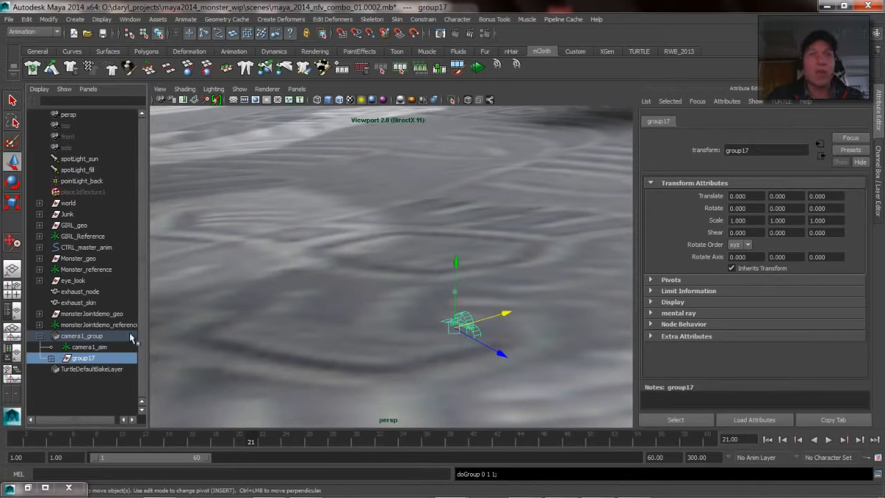
# Step: Check the camera1_aim locator, and move the group holding camera1 and camera1_up to about 73.96, -1.44, 43.50
pyautogui.click(97, 347)
pyautogui.keyDown('alt'); pyautogui.moveTo(460, 297); pyautogui.dragTo(365, 275); pyautogui.keyUp('alt')
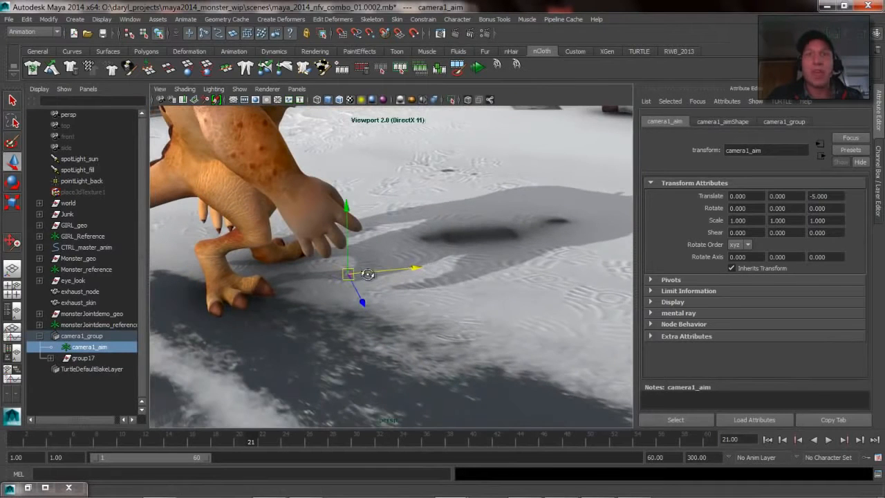
pyautogui.click(83, 359)
pyautogui.keyDown('alt'); pyautogui.moveTo(408, 325); pyautogui.dragTo(389, 322); pyautogui.keyUp('alt')
pyautogui.moveTo(375, 288); pyautogui.dragTo(520, 321)
pyautogui.keyDown('alt'); pyautogui.moveTo(447, 336); pyautogui.dragTo(439, 324); pyautogui.keyUp('alt')
pyautogui.moveTo(494, 219); pyautogui.dragTo(496, 191)
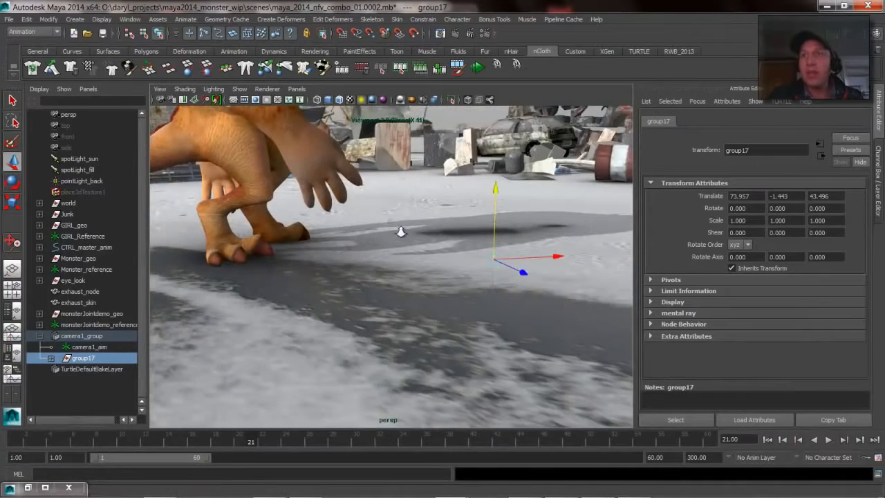
pyautogui.keyDown('alt'); pyautogui.moveTo(395, 233); pyautogui.dragTo(493, 233, button='right'); pyautogui.keyUp('alt')
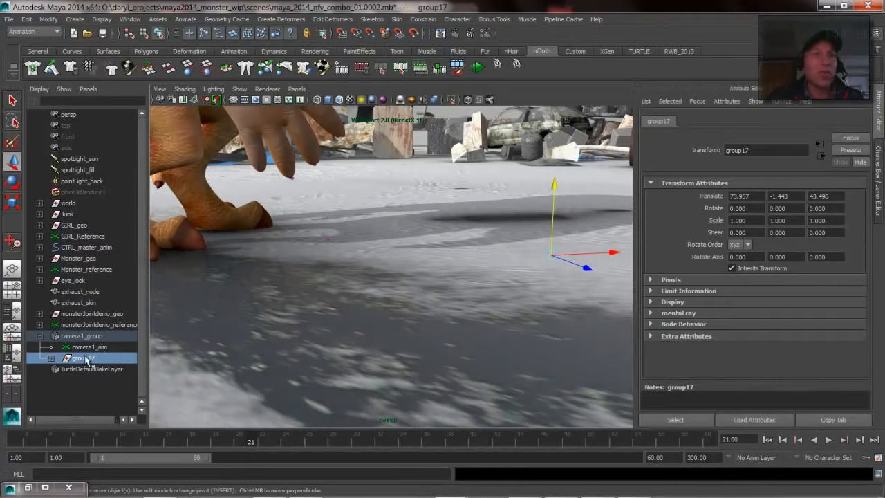
# Step: Select the camera1_aim locator and widen the Outliner panel
pyautogui.click(89, 348)
pyautogui.keyDown('alt'); pyautogui.moveTo(507, 248); pyautogui.dragTo(498, 240); pyautogui.keyUp('alt')
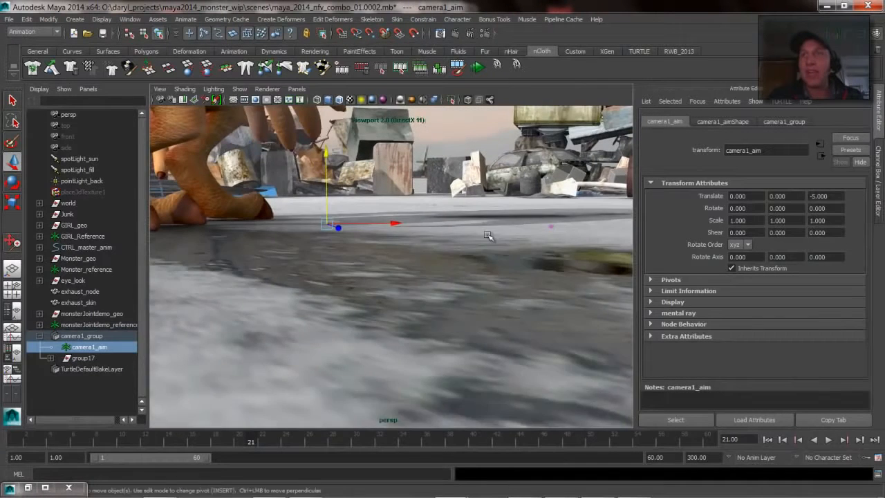
pyautogui.keyDown('alt'); pyautogui.moveTo(497, 239); pyautogui.dragTo(458, 288, button='middle'); pyautogui.keyUp('alt')
pyautogui.keyDown('alt'); pyautogui.moveTo(333, 274); pyautogui.dragTo(321, 215, button='right'); pyautogui.keyUp('alt')
pyautogui.keyDown('alt'); pyautogui.moveTo(395, 187); pyautogui.dragTo(356, 217); pyautogui.keyUp('alt')
pyautogui.keyDown('alt'); pyautogui.moveTo(356, 217); pyautogui.dragTo(455, 226, button='middle'); pyautogui.keyUp('alt')
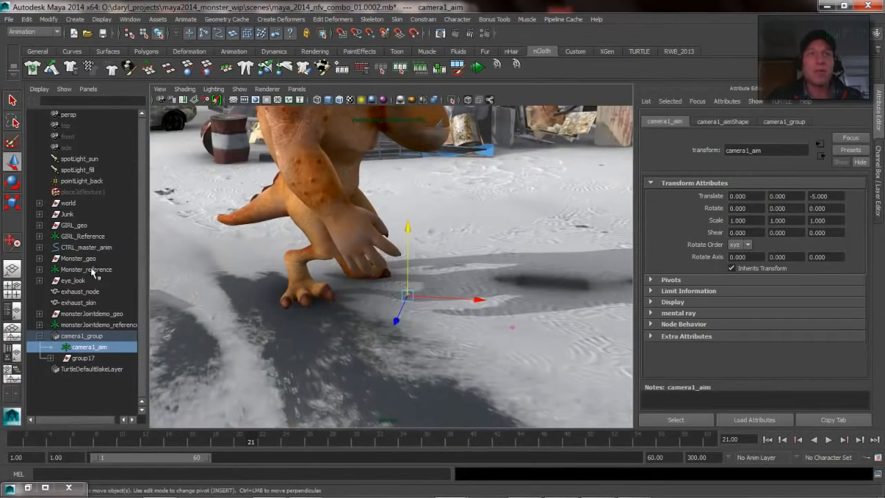
pyautogui.moveTo(147, 245); pyautogui.dragTo(216, 244)
pyautogui.keyDown('alt'); pyautogui.moveTo(512, 247); pyautogui.dragTo(390, 243, button='right'); pyautogui.keyUp('alt')
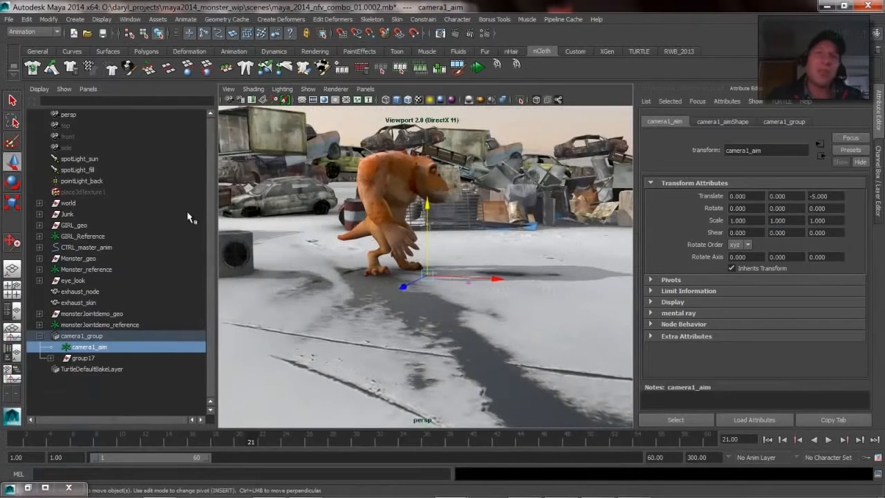
# Step: Show the camera1 perspective view in place of the Outliner panel and widen that view
pyautogui.press('space')
pyautogui.click(178, 174)
pyautogui.moveTo(243, 192)
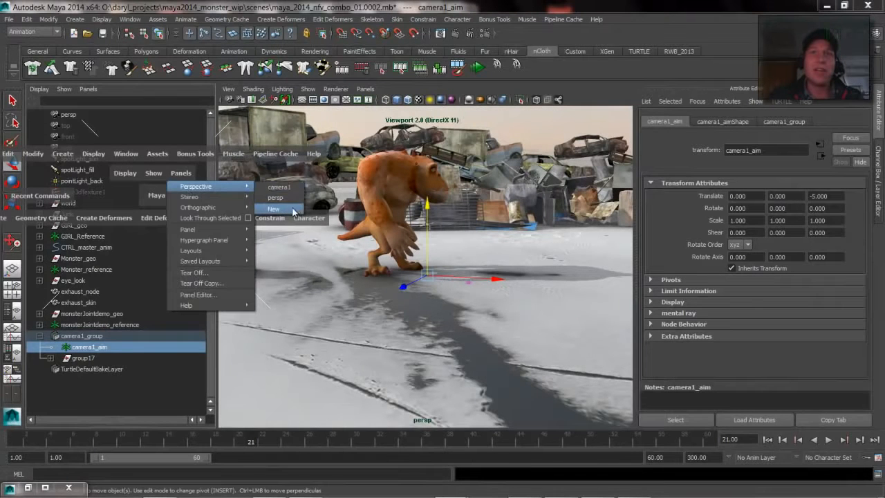
pyautogui.click(278, 187)
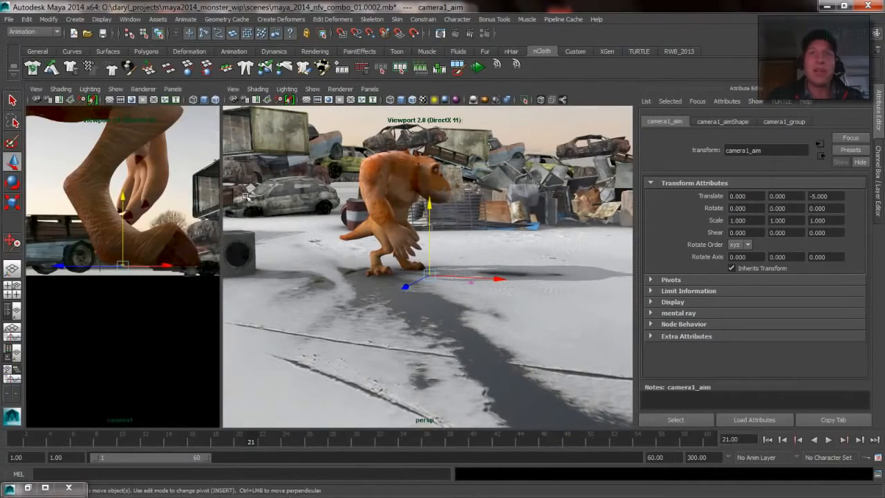
pyautogui.moveTo(222, 183); pyautogui.dragTo(301, 186)
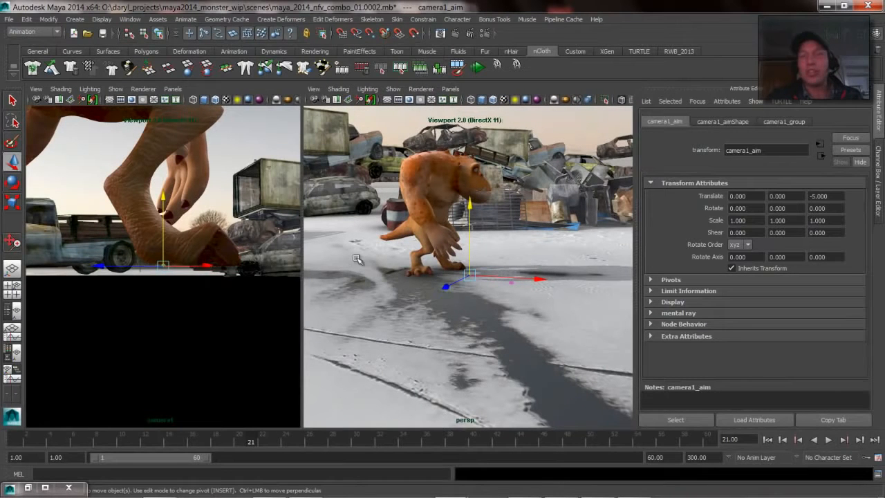
# Step: Open the Outliner in its own window, expand camera1_group and select the subgroup holding camera1 and camera1_up
pyautogui.keyDown('alt'); pyautogui.moveTo(511, 278); pyautogui.dragTo(497, 293); pyautogui.keyUp('alt')
pyautogui.keyDown('alt'); pyautogui.moveTo(497, 294); pyautogui.dragTo(589, 297, button='right'); pyautogui.keyUp('alt')
pyautogui.keyDown('alt'); pyautogui.moveTo(484, 245); pyautogui.dragTo(511, 231, button='middle'); pyautogui.keyUp('alt')
pyautogui.press('space')
pyautogui.moveTo(546, 126); pyautogui.dragTo(560, 206)
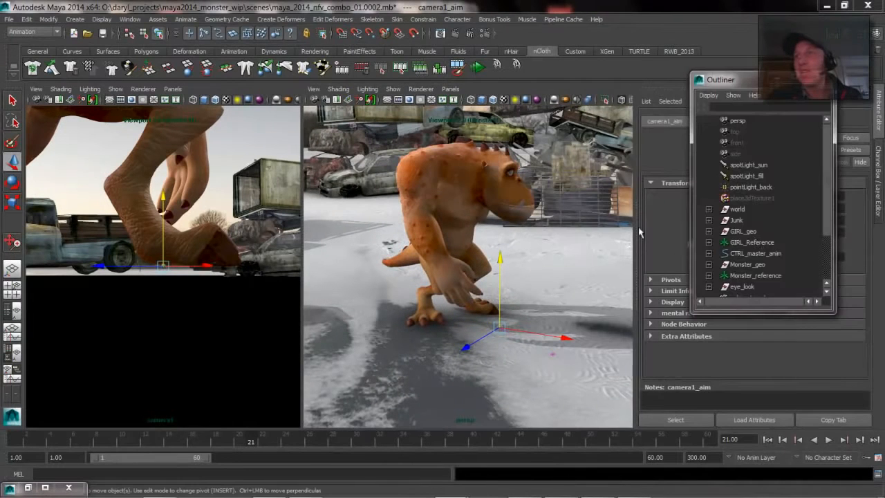
pyautogui.moveTo(830, 219); pyautogui.dragTo(826, 290)
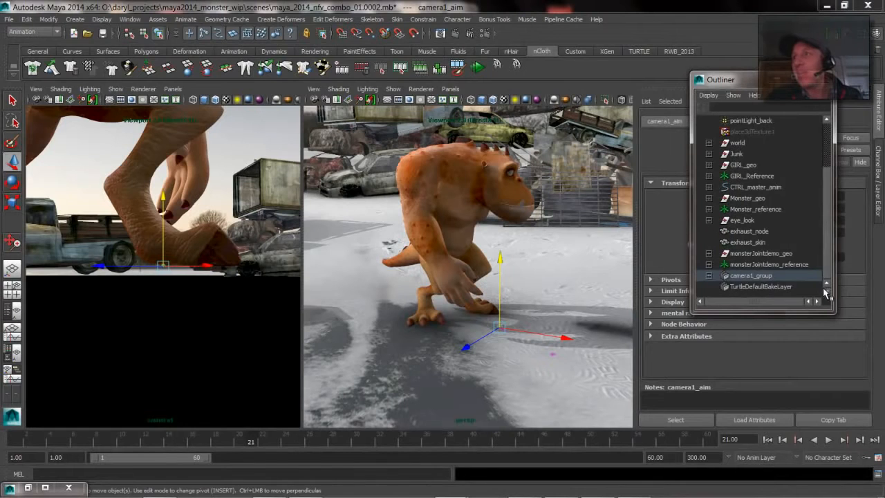
pyautogui.click(707, 276)
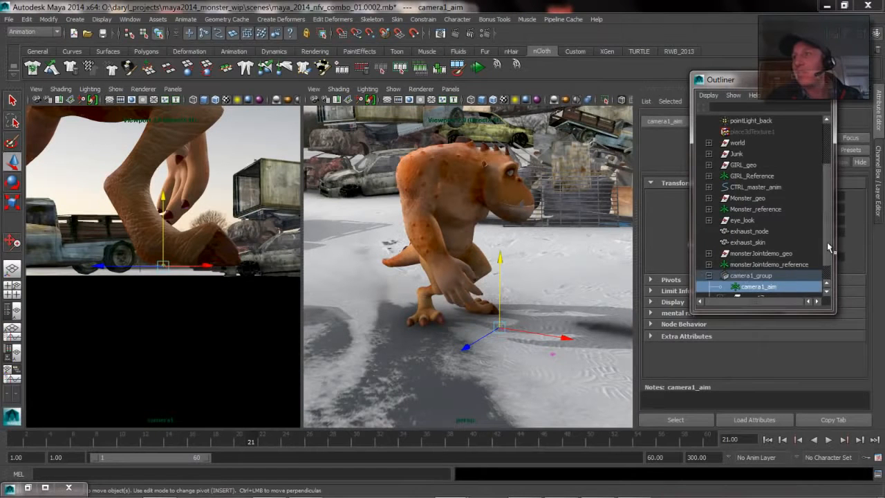
pyautogui.scroll(-2, 827, 266)
pyautogui.click(750, 276)
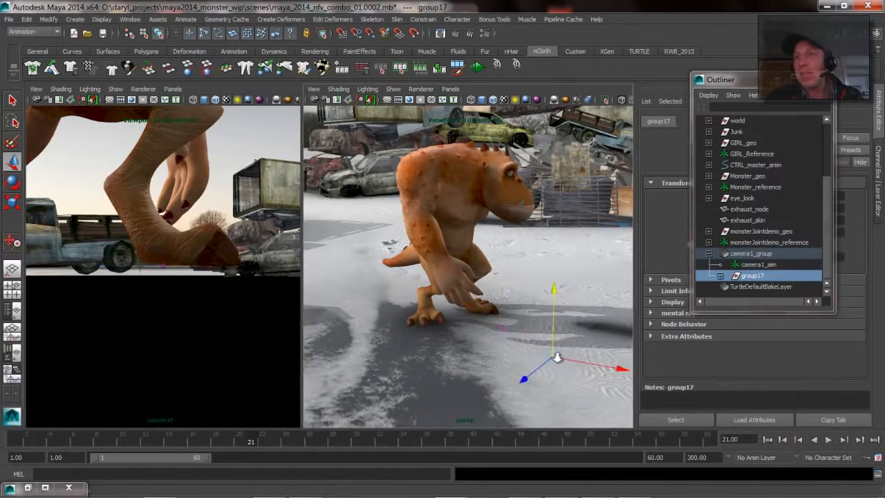
# Step: Raise the selected camera subgroup slightly and move it along the X axis, farther away from the monster
pyautogui.keyDown('alt'); pyautogui.moveTo(577, 360); pyautogui.dragTo(544, 350, button='right'); pyautogui.keyUp('alt')
pyautogui.moveTo(538, 272); pyautogui.dragTo(541, 250)
pyautogui.keyDown('alt'); pyautogui.moveTo(589, 311); pyautogui.dragTo(455, 308, button='right'); pyautogui.keyUp('alt')
pyautogui.moveTo(547, 299); pyautogui.dragTo(625, 310)
# Step: Select the camera1_aim locator and raise it to a Y translation of about 123.85, level with the monster's head
pyautogui.click(754, 265)
pyautogui.moveTo(485, 229); pyautogui.dragTo(486, 173)
pyautogui.moveTo(194, 234)
pyautogui.keyDown('alt'); pyautogui.mouseDown()
pyautogui.moveTo(203, 228)
pyautogui.moveTo(206, 236)
pyautogui.mouseUp(); pyautogui.keyUp('alt')
pyautogui.hotkey('ctrl', 'z')
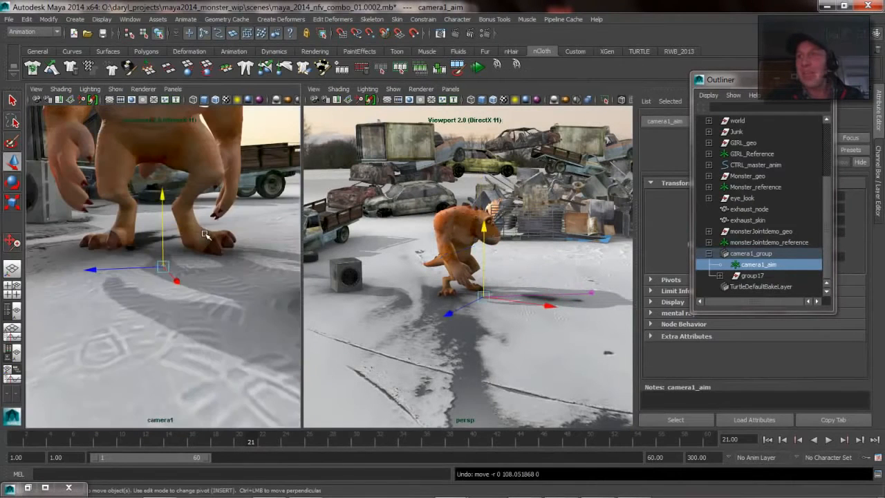
pyautogui.moveTo(484, 227); pyautogui.dragTo(485, 166)
# Step: Turn on the Resolution Gate for the camera1 view
pyautogui.press('space')
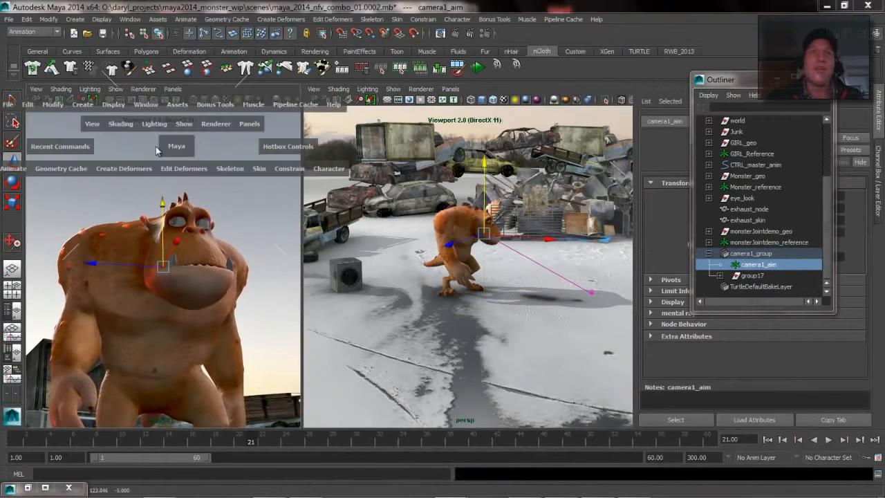
pyautogui.click(92, 124)
pyautogui.moveTo(145, 275)
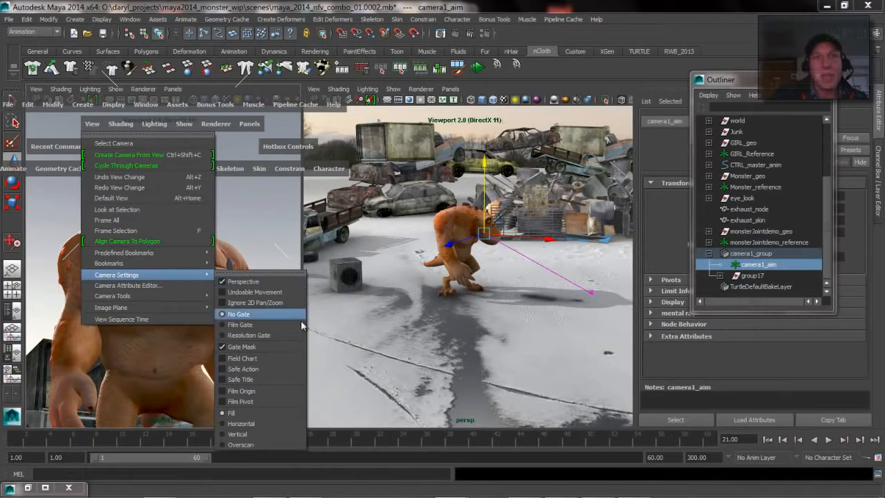
pyautogui.click(263, 336)
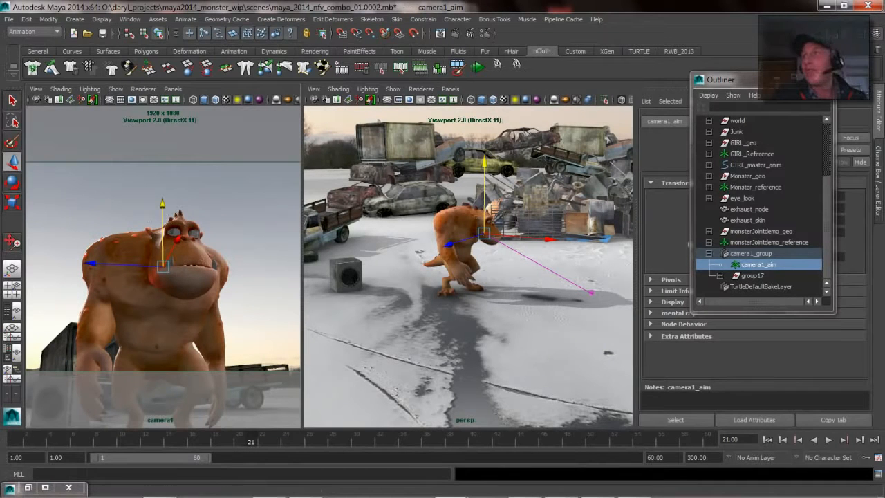
# Step: Close the Outliner window and check the transform, shape and group attributes of camera1_aim
pyautogui.click(822, 77)
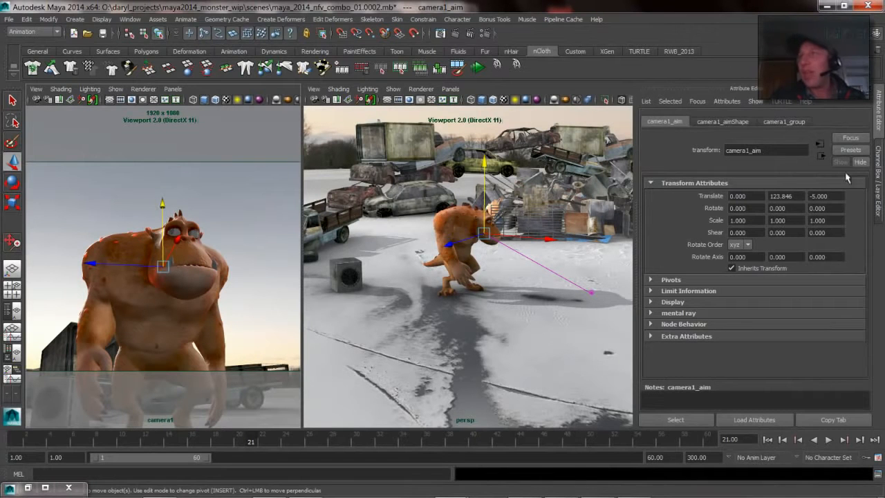
pyautogui.click(723, 122)
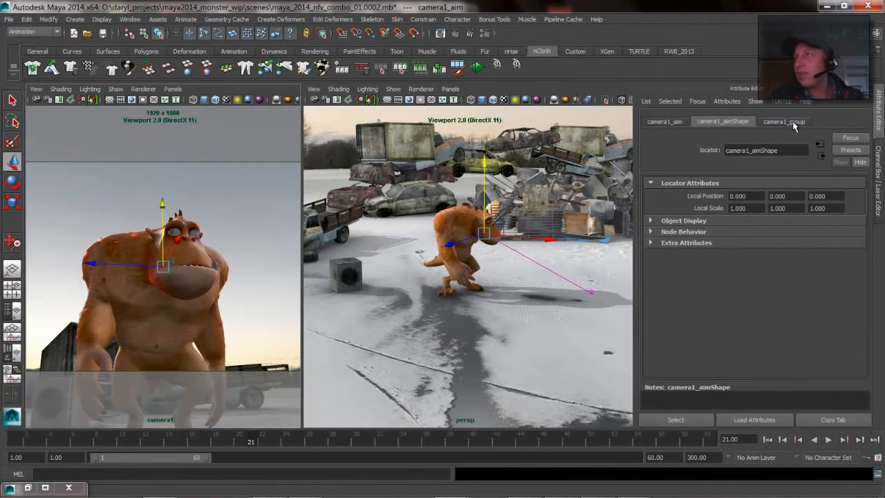
pyautogui.click(795, 124)
pyautogui.click(672, 122)
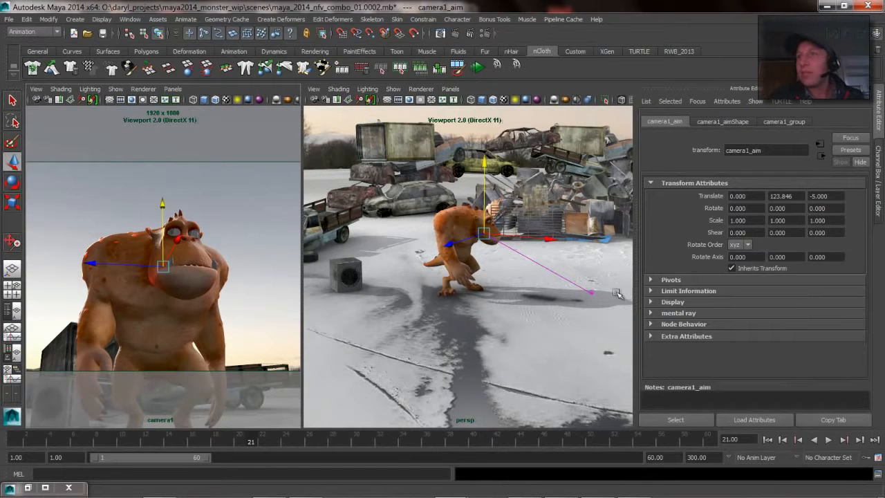
pyautogui.press('space')
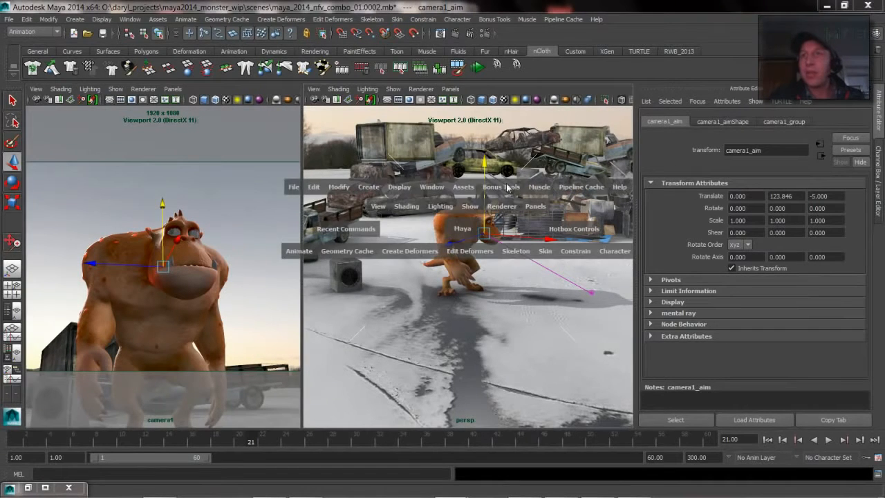
pyautogui.click(431, 190)
pyautogui.click(453, 270)
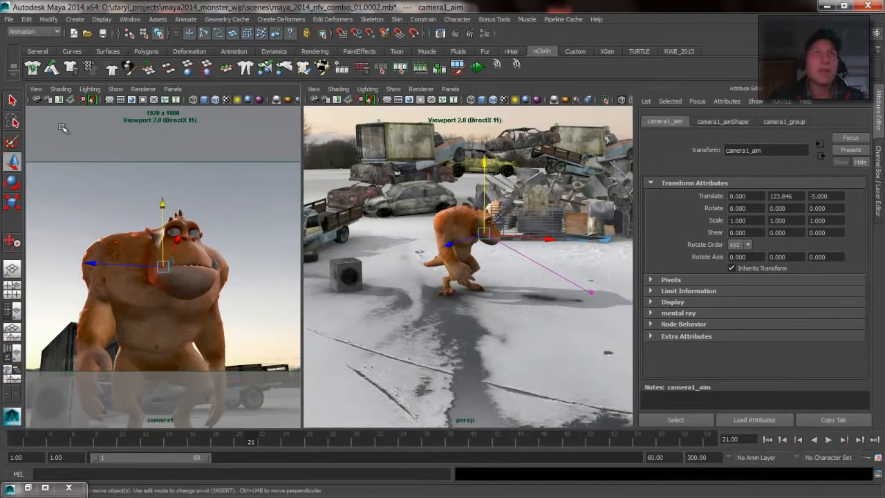
# Step: Select camera1 through its own view and bring up the Display Options of cameraShape1
pyautogui.click(59, 123)
pyautogui.click(36, 89)
pyautogui.click(46, 105)
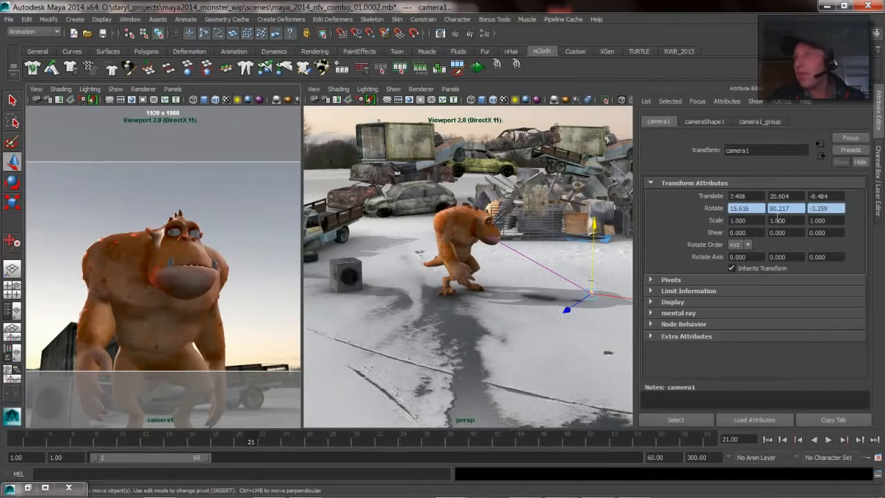
pyautogui.click(706, 121)
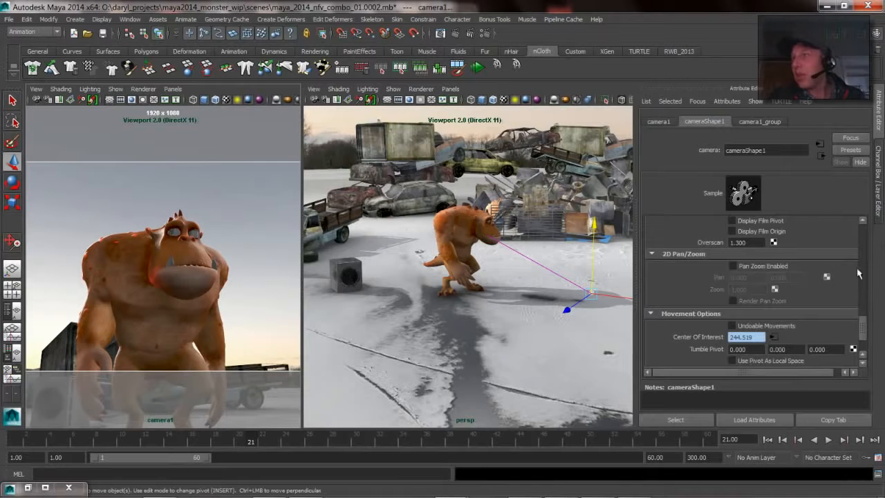
pyautogui.moveTo(864, 333); pyautogui.dragTo(864, 297)
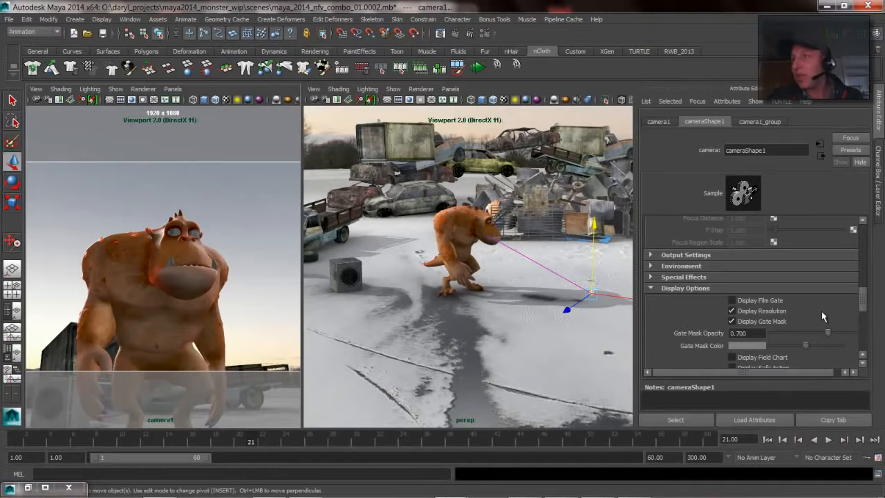
# Step: Toggle the camera's gate mask off and on for comparison, and set the gate mask opacity to 0.427
pyautogui.click(732, 321)
pyautogui.click(732, 320)
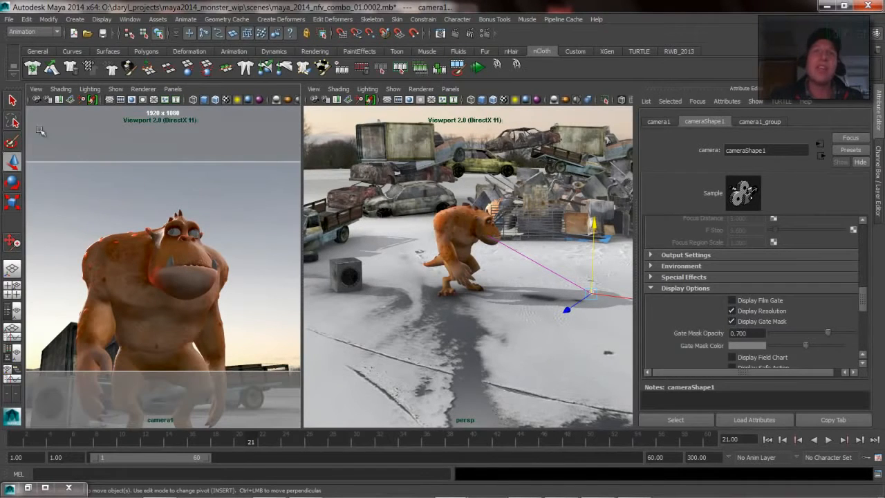
pyautogui.moveTo(823, 336)
pyautogui.mouseDown()
pyautogui.moveTo(765, 337)
pyautogui.moveTo(865, 339)
pyautogui.moveTo(821, 337)
pyautogui.mouseUp()
pyautogui.click(731, 322)
pyautogui.click(732, 321)
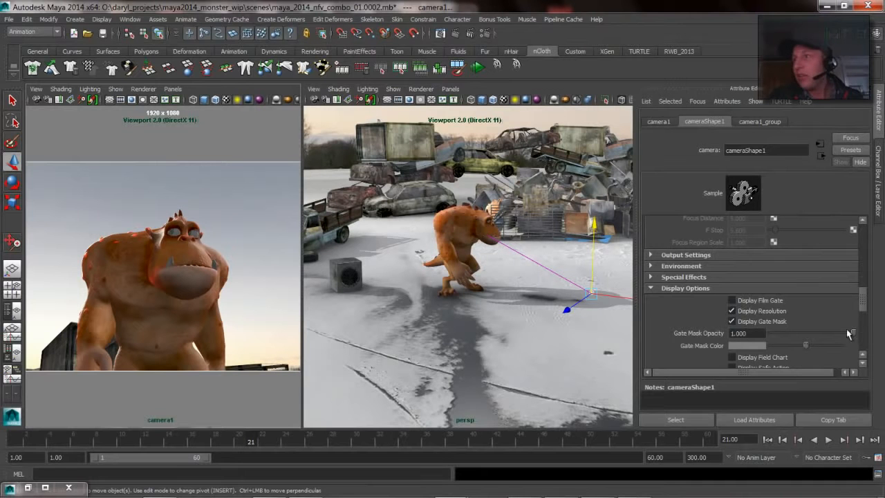
# Step: Try an overscan of 2 on cameraShape1 and set it back to 1.3
pyautogui.moveTo(862, 299); pyautogui.dragTo(862, 314)
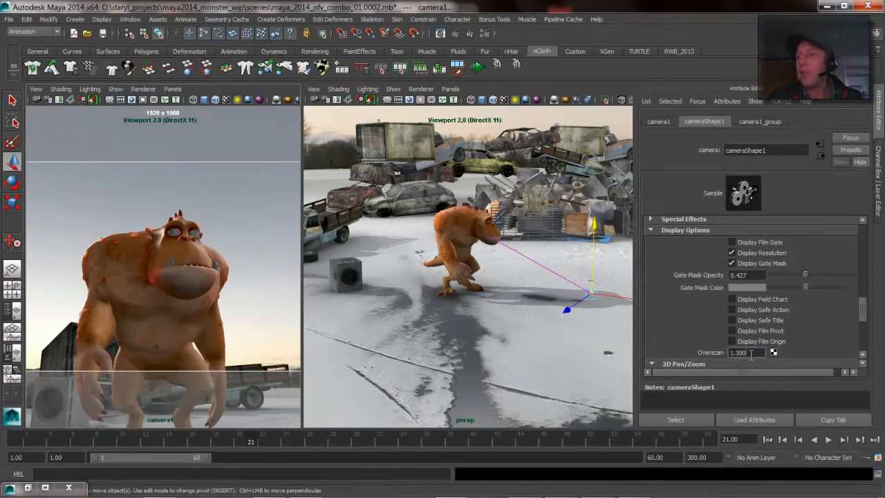
pyautogui.write('2')
pyautogui.press('Return')
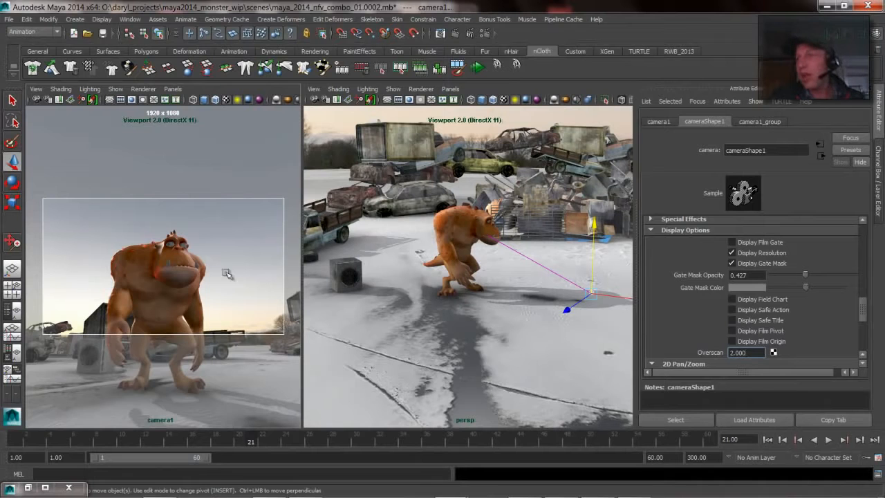
pyautogui.moveTo(752, 352); pyautogui.dragTo(668, 354)
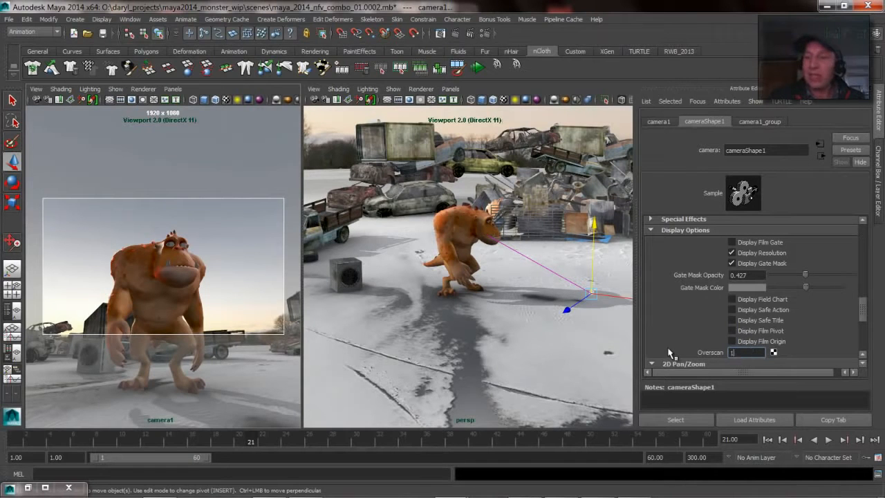
pyautogui.write('1.300')
pyautogui.press('Return')
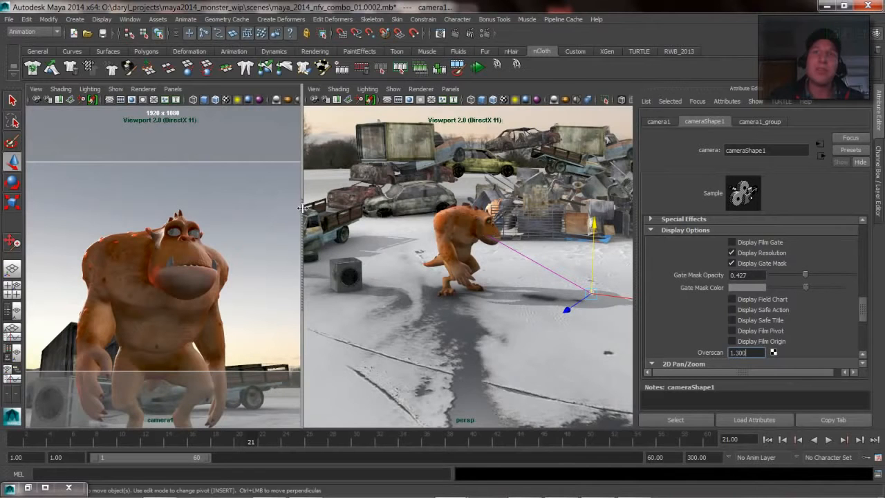
# Step: Narrow the camera1 view to test its framing, and look through the camera's display attributes
pyautogui.moveTo(303, 210); pyautogui.dragTo(248, 220)
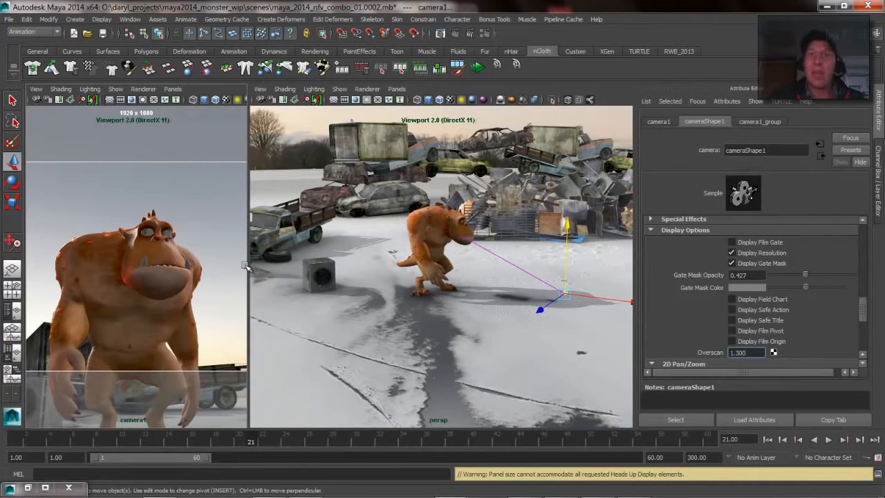
pyautogui.scroll(-5, 865, 313)
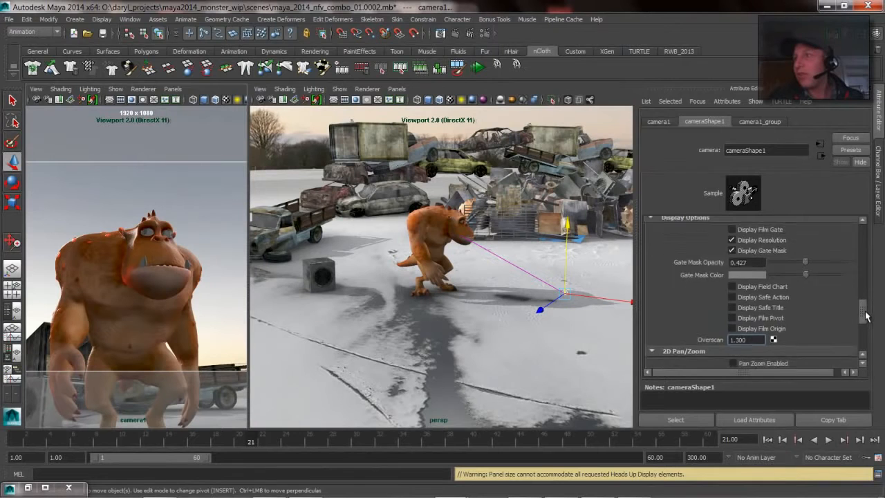
pyautogui.scroll(5, 866, 313)
pyautogui.scroll(3, 864, 313)
pyautogui.scroll(-4, 865, 313)
# Step: Deselect the camera and set the resolution gate fit of the camera1 view to Horizontal
pyautogui.click(146, 200)
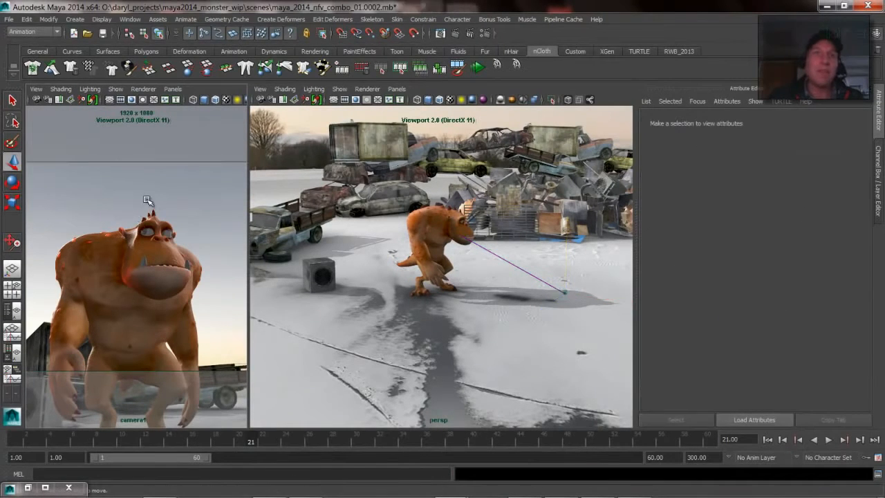
pyautogui.press('space')
pyautogui.click(60, 180)
pyautogui.moveTo(131, 332)
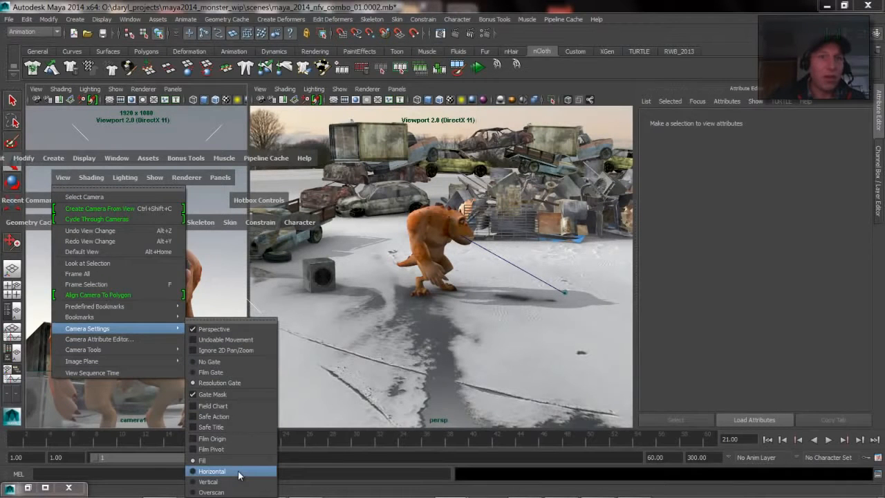
pyautogui.click(212, 472)
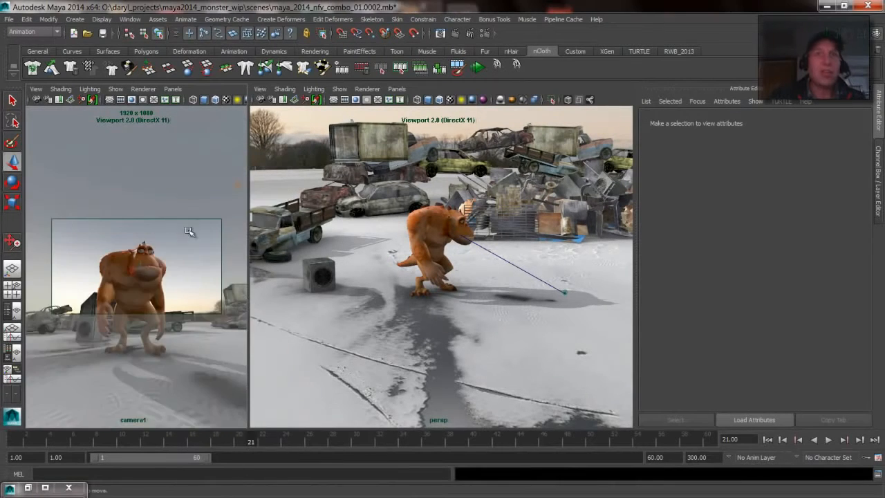
# Step: Adjust the width of the camera1 view slightly and maximize it to check the gate framing
pyautogui.press('space')
pyautogui.press('space')
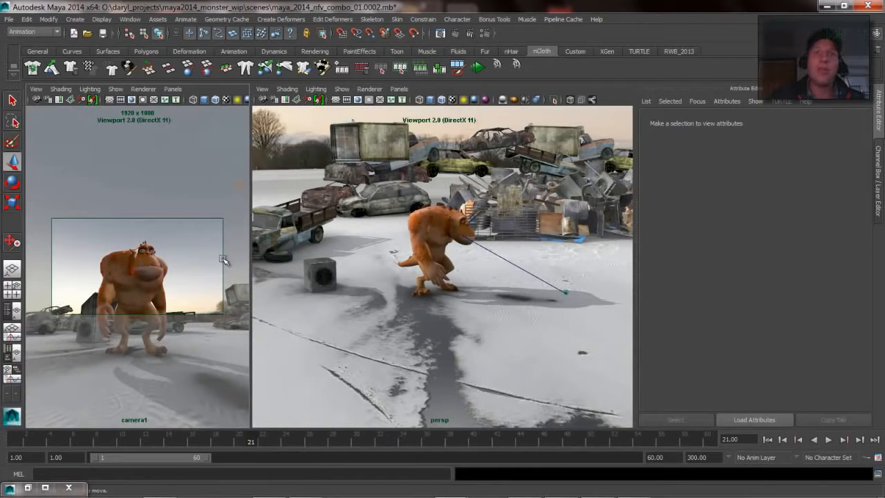
pyautogui.press('space')
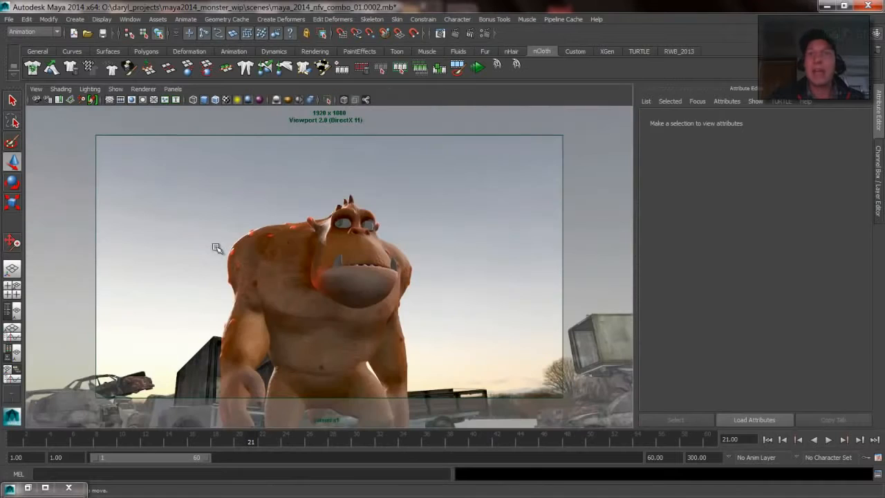
# Step: Select camera1, set its overscan to 1.2 and finally 1.1, and return to the side-by-side camera1 and persp layout
pyautogui.press('space')
pyautogui.click(330, 213)
pyautogui.click(337, 234)
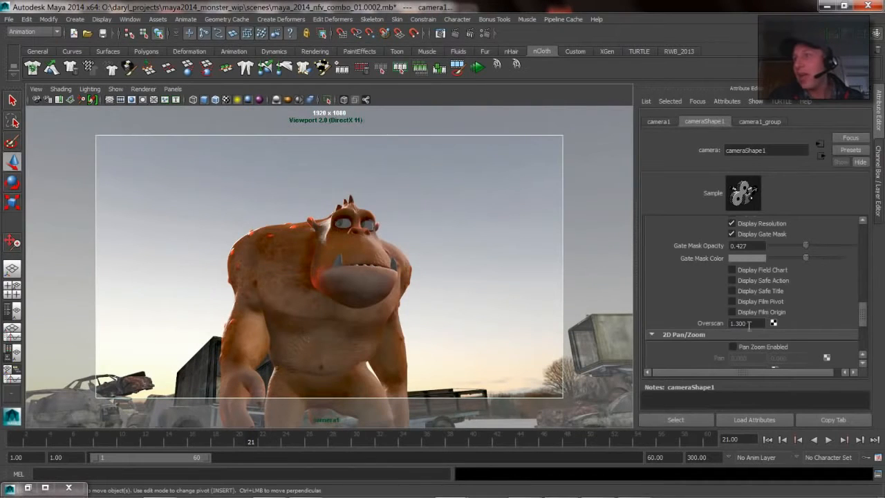
pyautogui.doubleClick(739, 323)
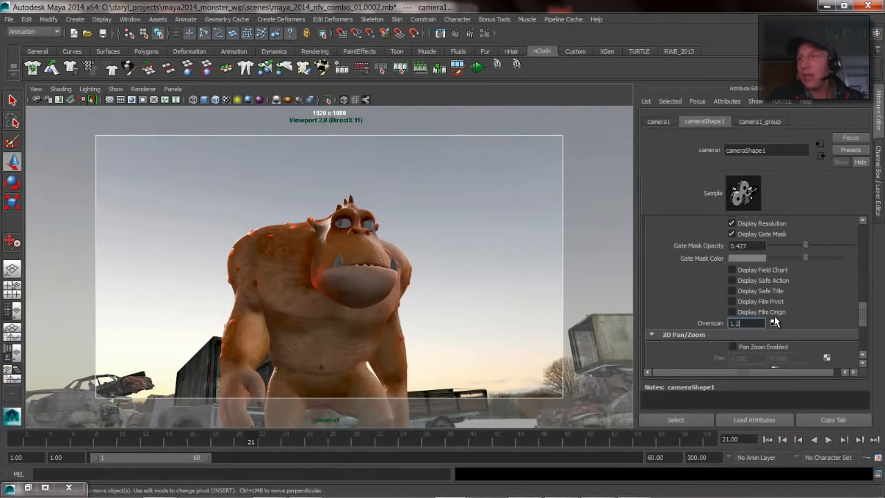
pyautogui.write('1.2')
pyautogui.press('Return')
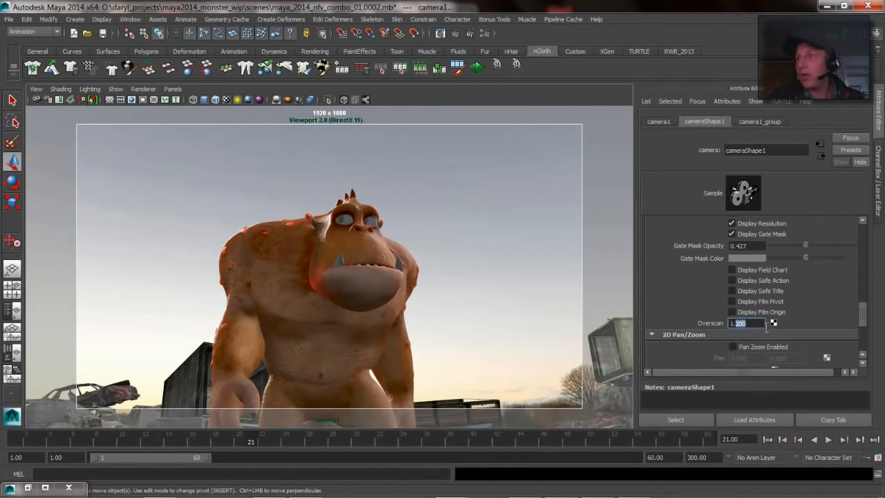
pyautogui.write('1.1')
pyautogui.press('Return')
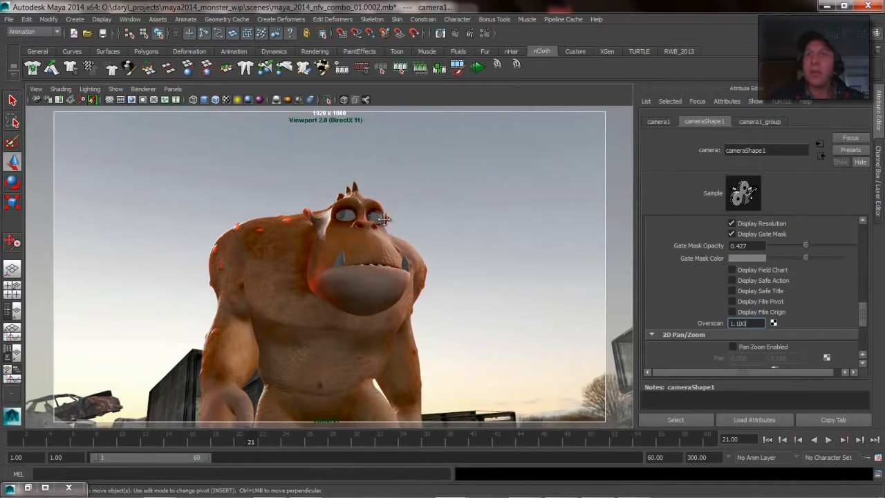
pyautogui.press('space')
pyautogui.press('space')
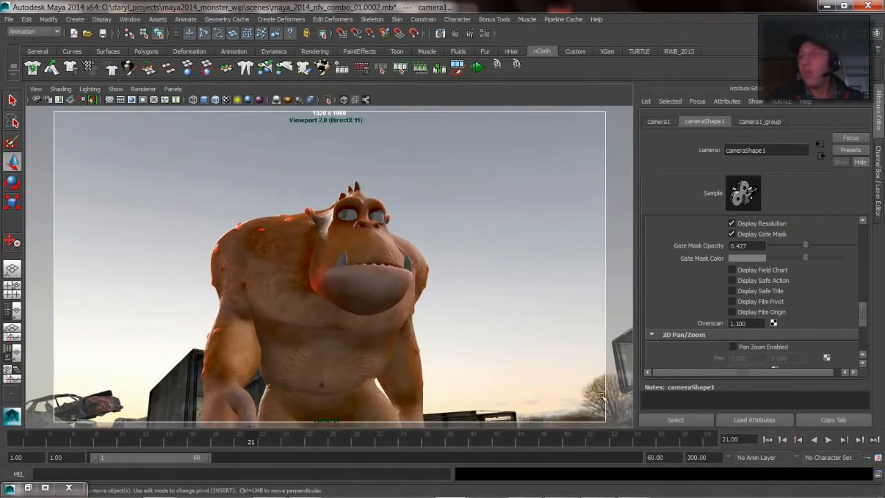
pyautogui.press('space')
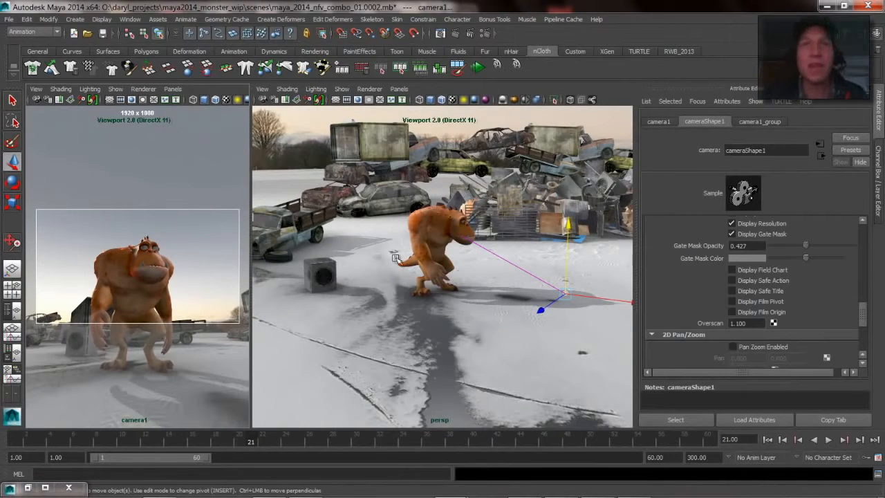
# Step: Open the Outliner, expand camera1_group and select group17
pyautogui.press('space')
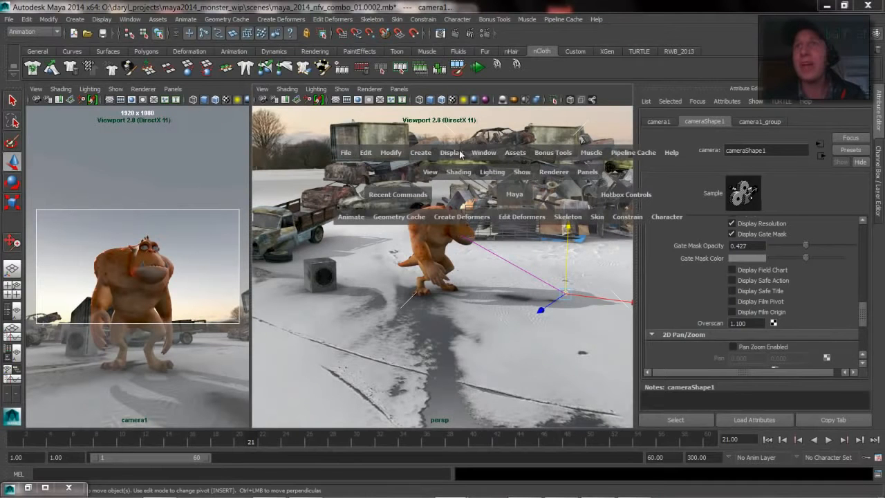
pyautogui.click(482, 152)
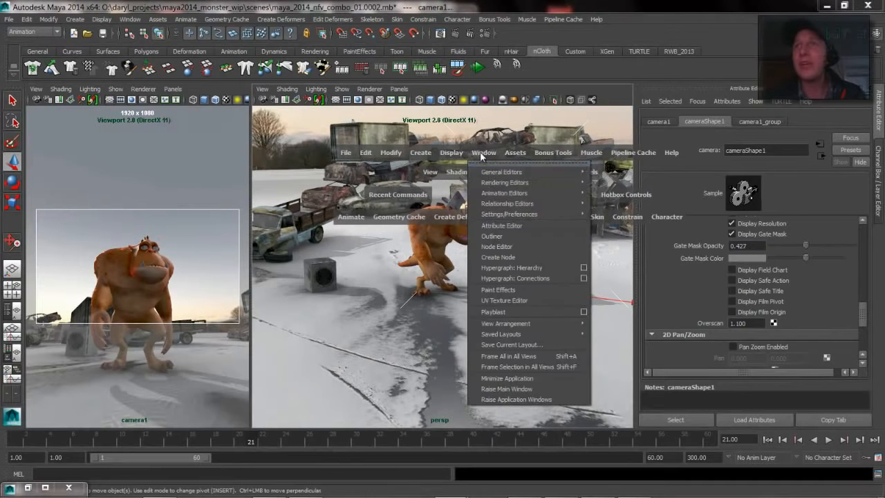
pyautogui.click(502, 235)
pyautogui.scroll(-2, 789, 269)
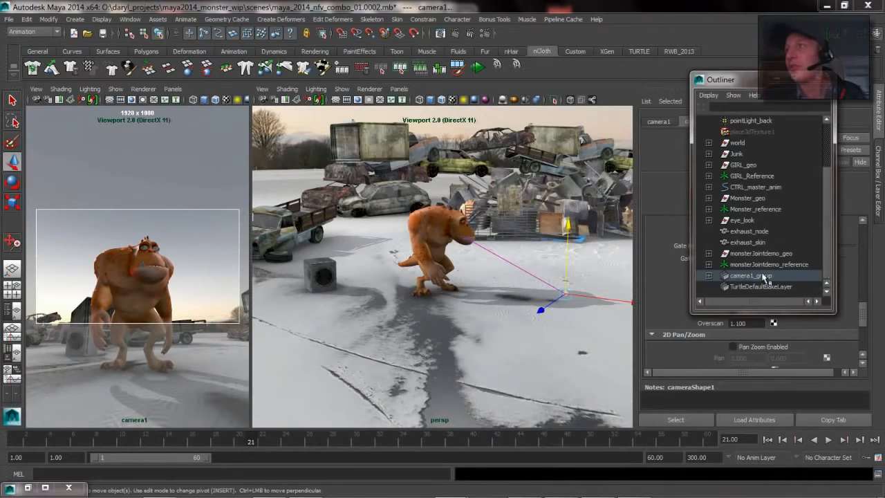
pyautogui.click(708, 275)
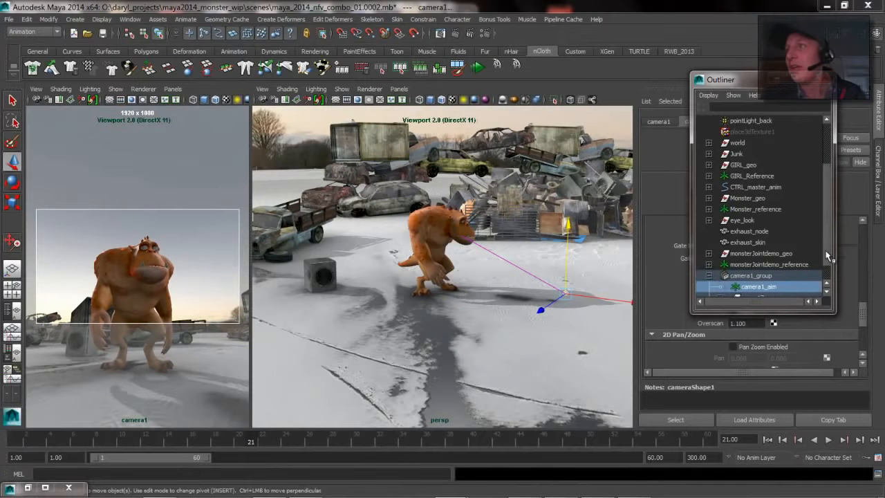
pyautogui.scroll(-1, 827, 260)
pyautogui.click(752, 276)
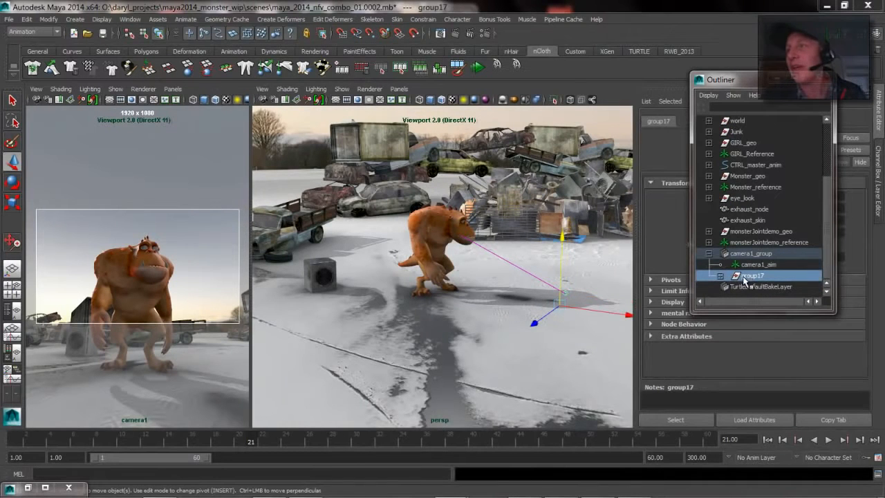
# Step: Snap the pivot of group17 to the camera's position in the persp view and leave pivot editing
pyautogui.keyDown('alt'); pyautogui.moveTo(541, 280); pyautogui.dragTo(554, 284); pyautogui.keyUp('alt')
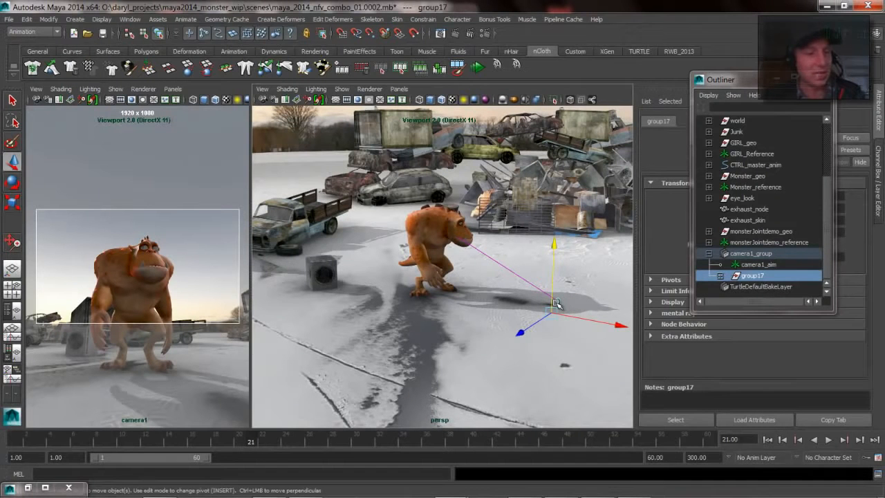
pyautogui.press('Insert')
pyautogui.press('v')
pyautogui.moveTo(559, 300); pyautogui.dragTo(558, 302, button='middle')
pyautogui.press('Insert')
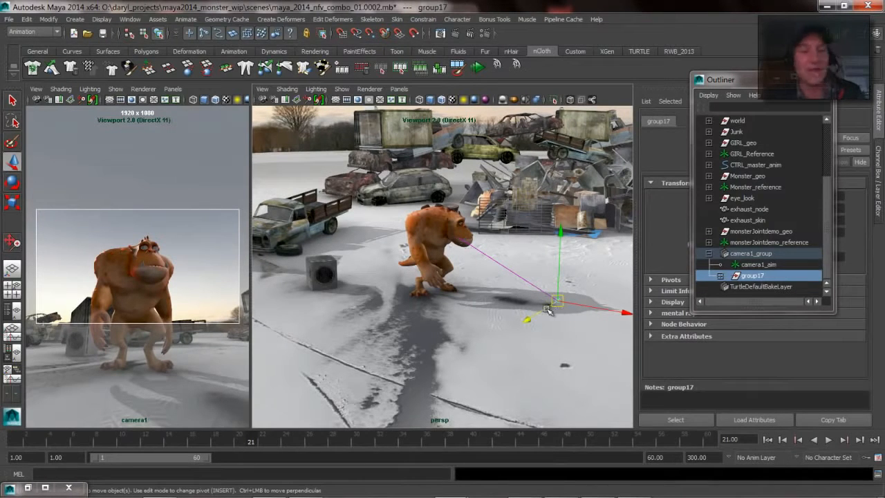
pyautogui.press('Insert')
pyautogui.press('Insert')
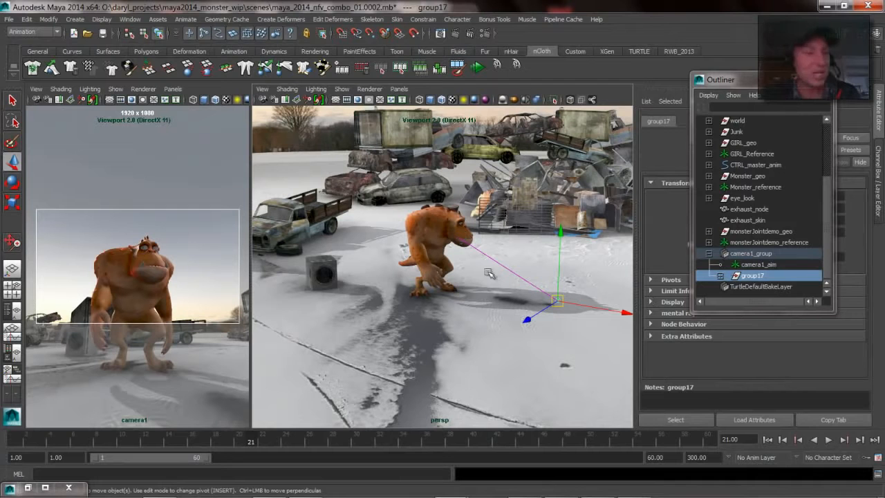
pyautogui.press('Insert')
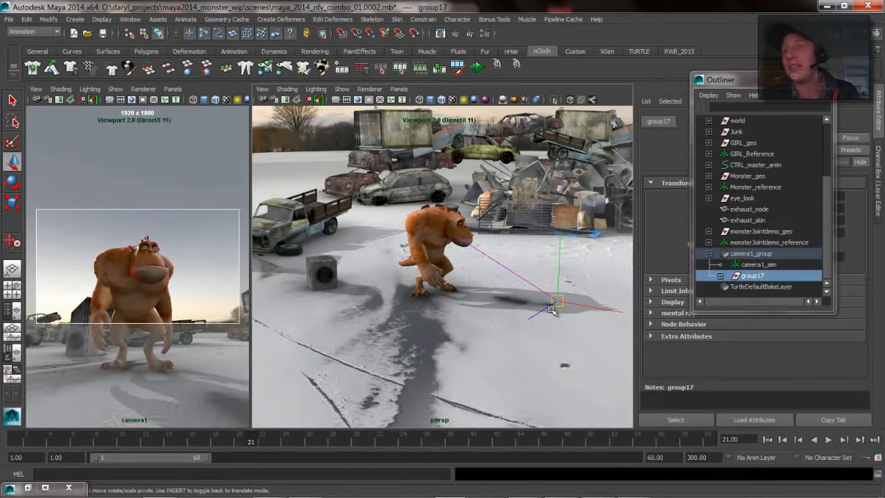
pyautogui.press('Insert')
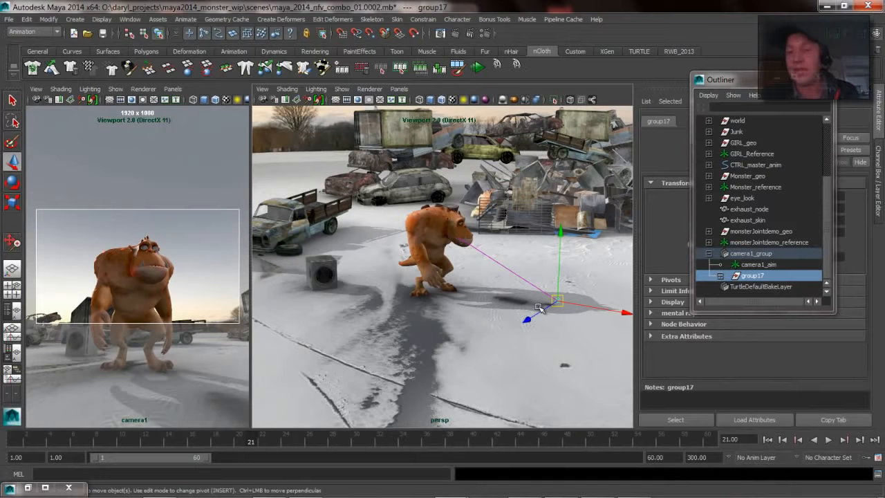
# Step: Play the animation from frame 1 to check the monster's movement against the camera framing, and return to frame 1
pyautogui.keyDown('alt'); pyautogui.moveTo(535, 298); pyautogui.dragTo(434, 279); pyautogui.keyUp('alt')
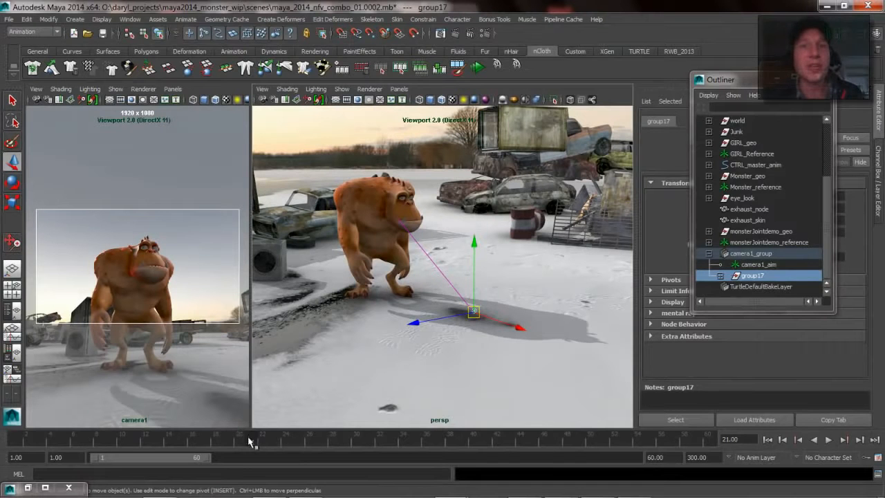
pyautogui.moveTo(27, 445); pyautogui.dragTo(15, 443)
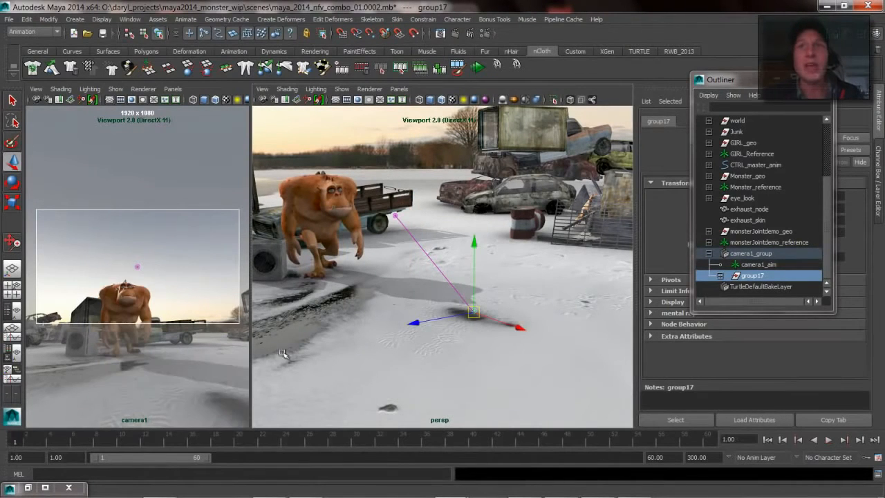
pyautogui.hotkey('alt', 'v')
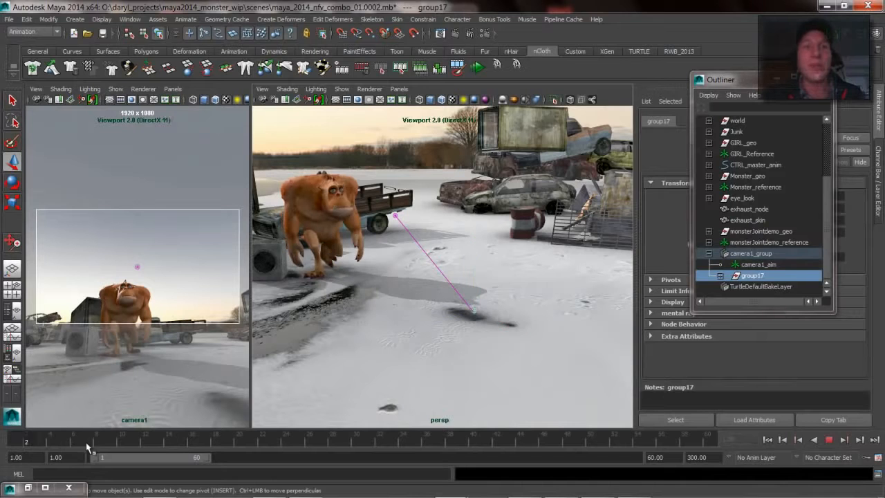
pyautogui.hotkey('alt', 'v')
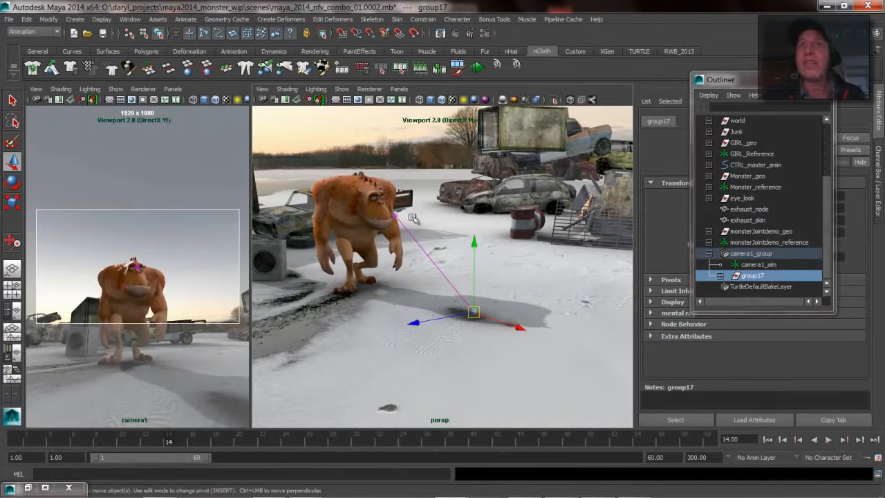
pyautogui.moveTo(173, 449); pyautogui.dragTo(63, 448)
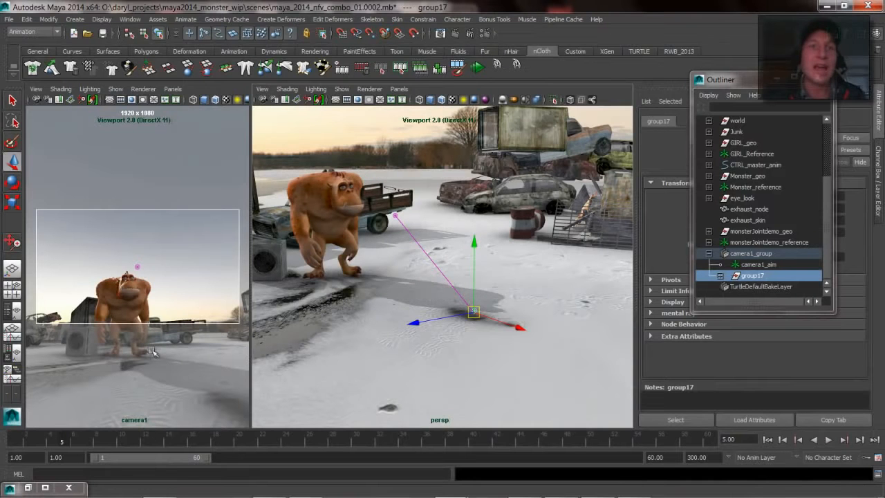
pyautogui.moveTo(81, 444); pyautogui.dragTo(21, 446)
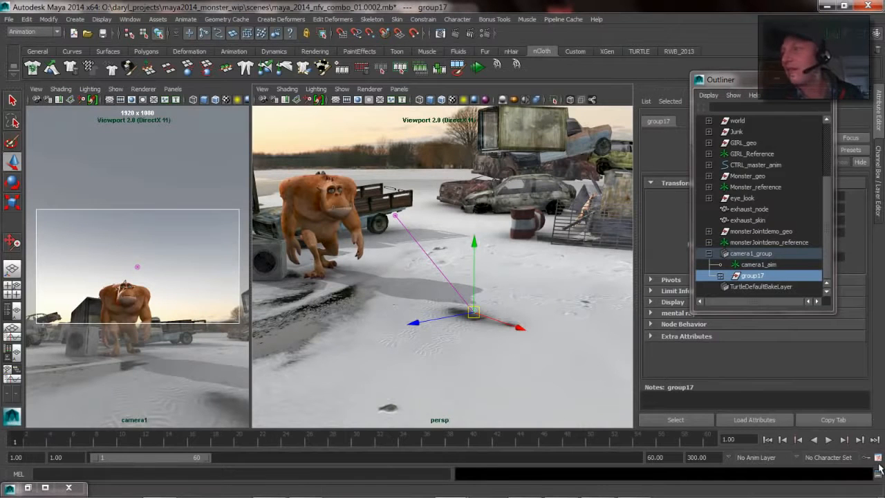
pyautogui.click(878, 458)
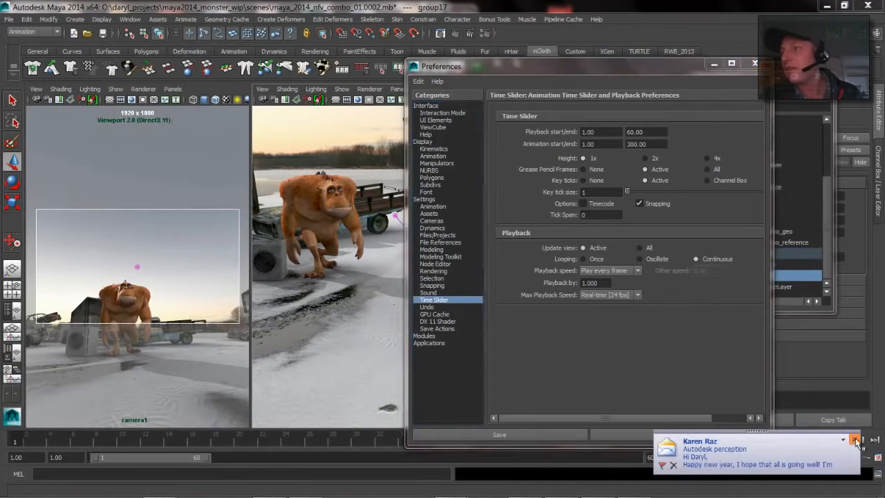
pyautogui.click(855, 441)
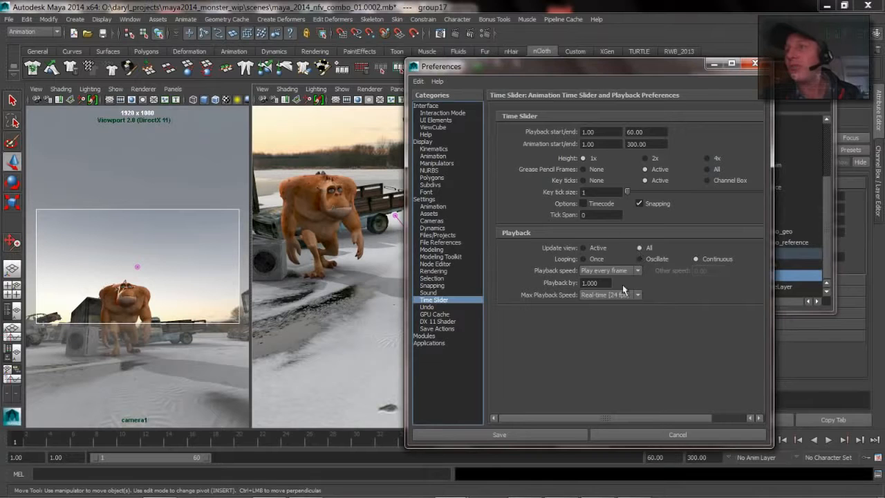
pyautogui.click(661, 434)
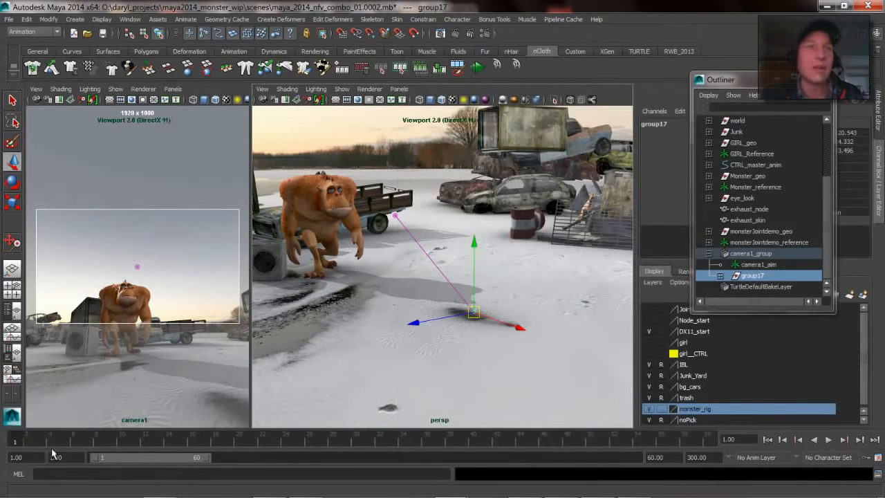
pyautogui.moveTo(16, 444)
pyautogui.mouseDown()
pyautogui.moveTo(85, 451)
pyautogui.moveTo(16, 442)
pyautogui.mouseUp()
pyautogui.click(878, 474)
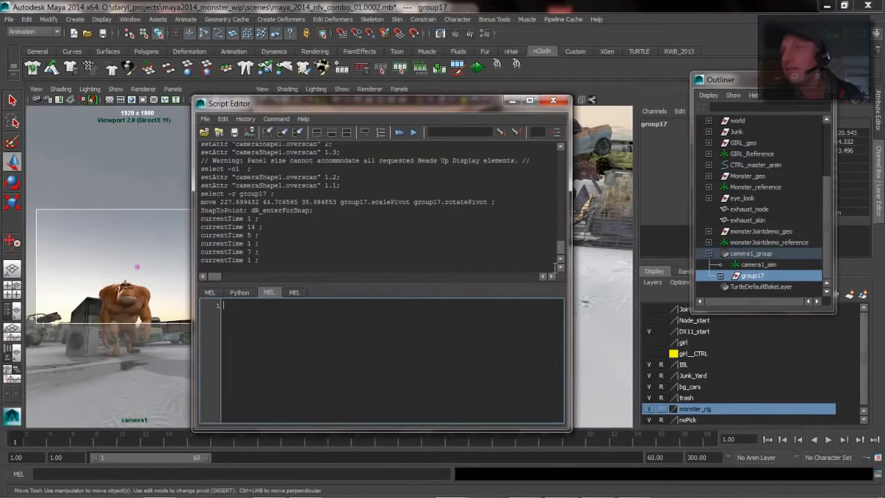
pyautogui.click(553, 100)
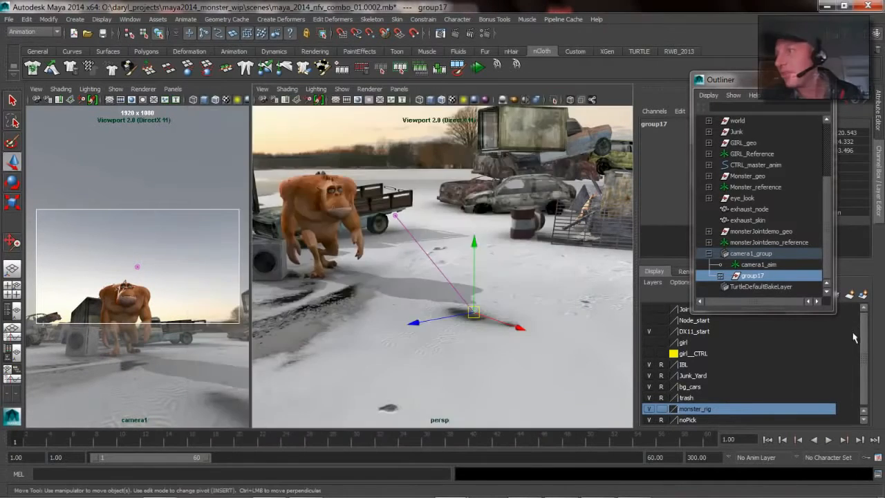
# Step: Set playback to update all views in the Time Slider preferences, save, and test the playback before returning to frame 1
pyautogui.click(878, 457)
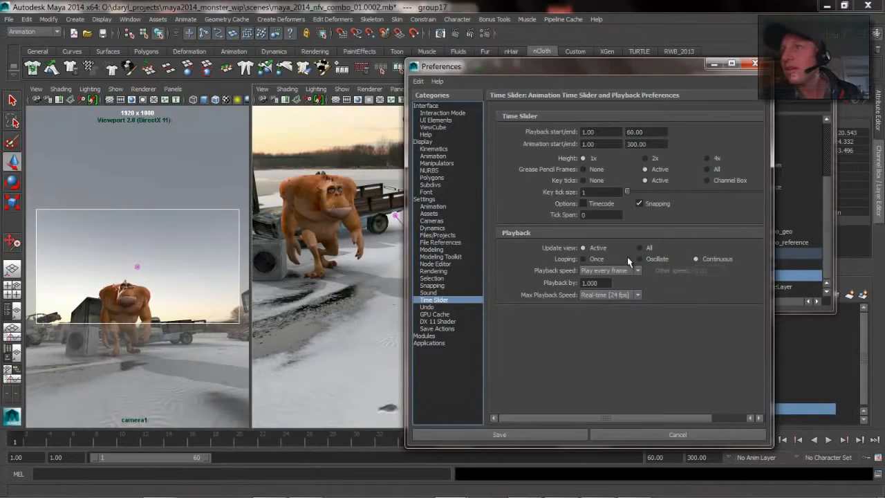
pyautogui.click(495, 436)
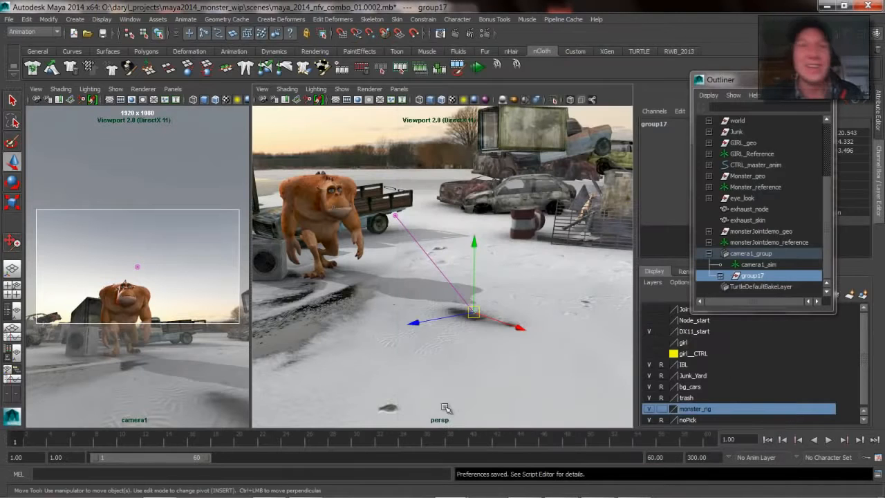
pyautogui.hotkey('alt', 'v')
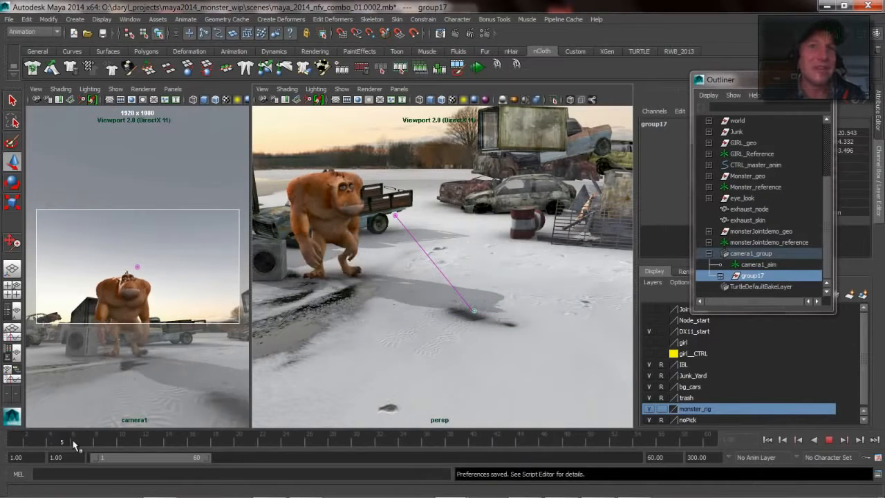
pyautogui.moveTo(91, 442); pyautogui.dragTo(18, 406)
# Step: Widen the camera1 view, raise group17 and move it closer to the monster
pyautogui.press('w')
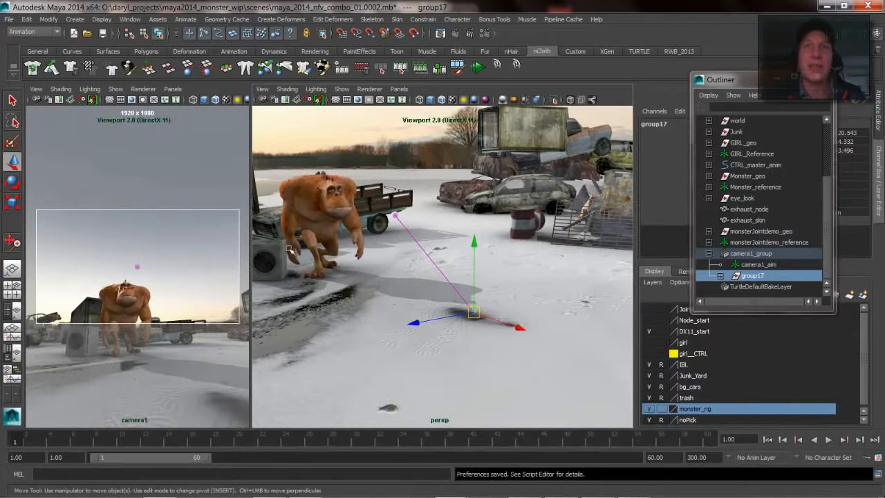
pyautogui.moveTo(251, 249); pyautogui.dragTo(353, 252)
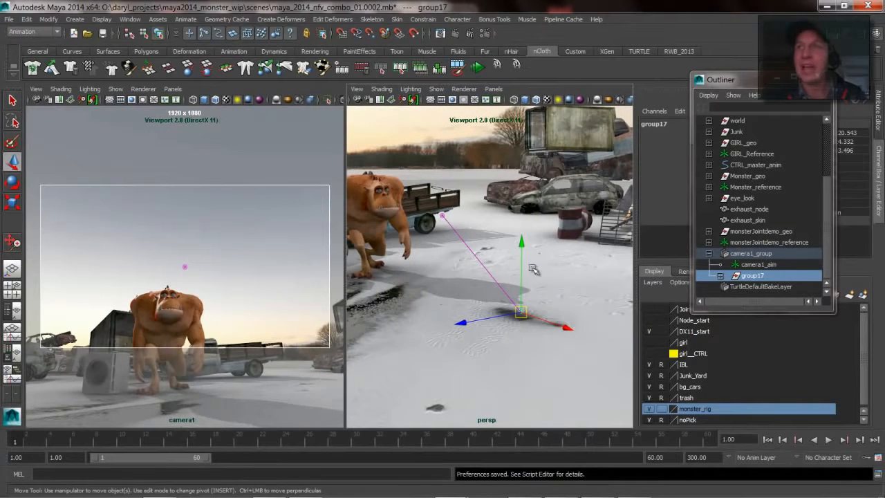
pyautogui.moveTo(520, 244); pyautogui.dragTo(522, 218)
pyautogui.moveTo(566, 301); pyautogui.dragTo(524, 289)
# Step: Lower camera1_aim and shift it toward the monster to reframe the camera1 view
pyautogui.click(759, 264)
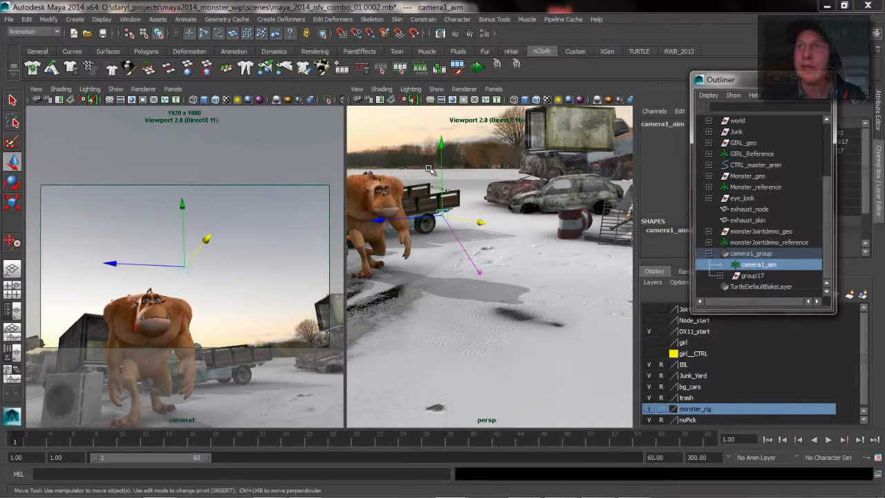
pyautogui.moveTo(443, 140); pyautogui.dragTo(442, 159)
pyautogui.moveTo(374, 239); pyautogui.dragTo(346, 236)
# Step: Select group17 and key its translation at frame 1
pyautogui.click(754, 276)
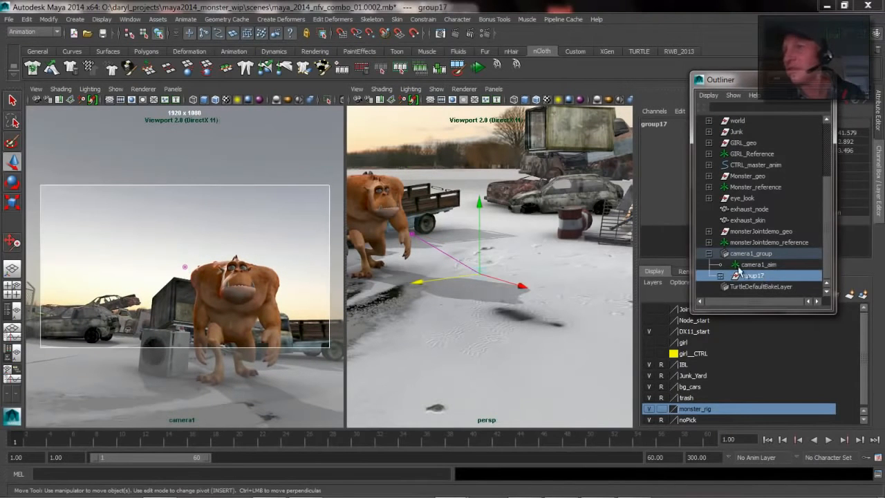
pyautogui.hotkey('shift', 'w')
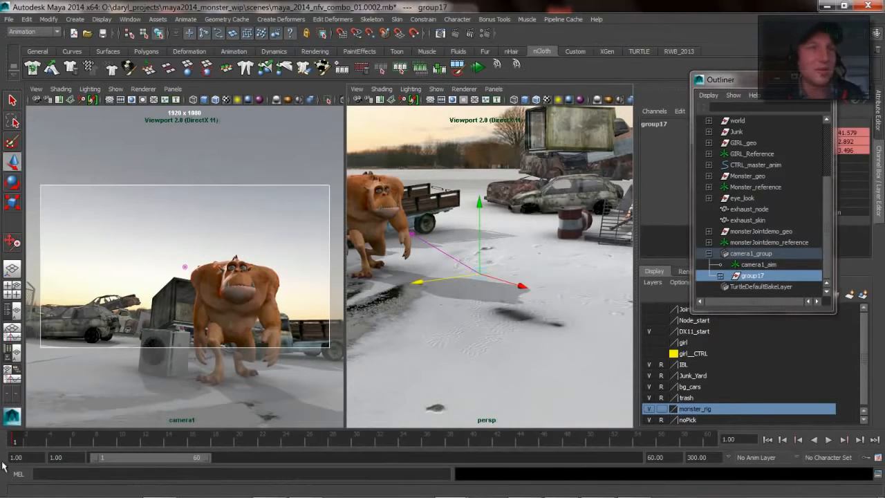
# Step: Play ahead to frame 28 and pull group17 back along X to 288.835 ahead of the walking monster
pyautogui.hotkey('alt', 'v')
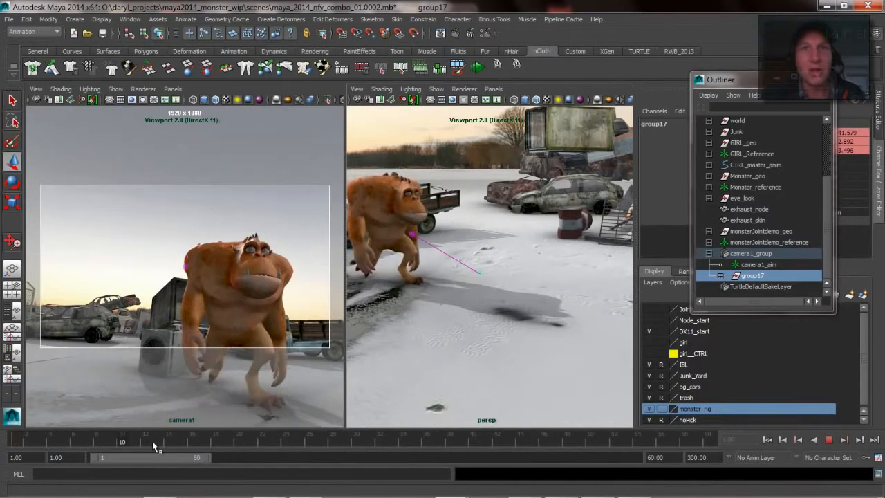
pyautogui.hotkey('alt', 'v')
pyautogui.moveTo(522, 286); pyautogui.dragTo(608, 312)
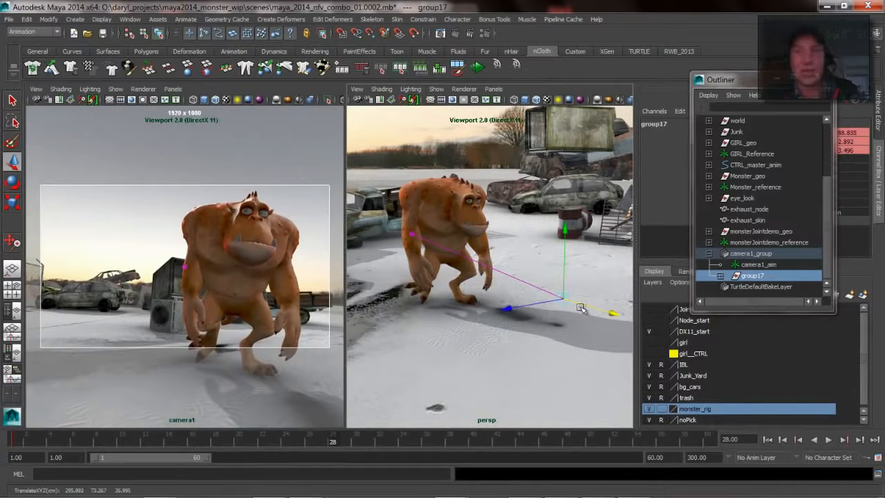
# Step: Go to frame 60 and move group17 farther back, sideways to Translate Z 191.467, and higher to reframe the monster
pyautogui.hotkey('alt', 'v')
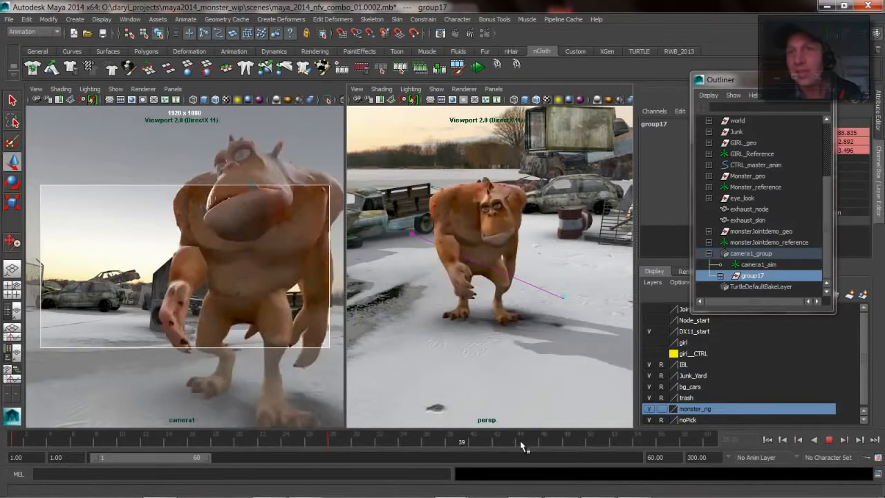
pyautogui.click(827, 444)
pyautogui.moveTo(610, 314); pyautogui.dragTo(667, 318)
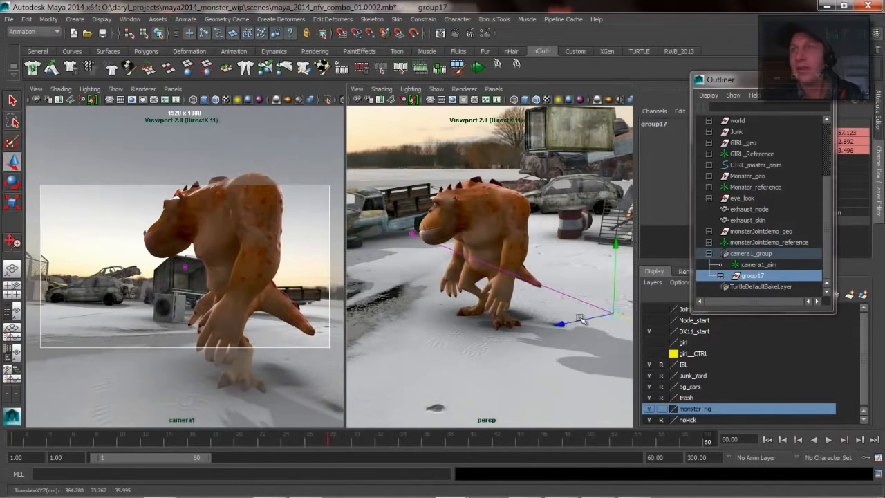
pyautogui.moveTo(556, 325); pyautogui.dragTo(449, 328)
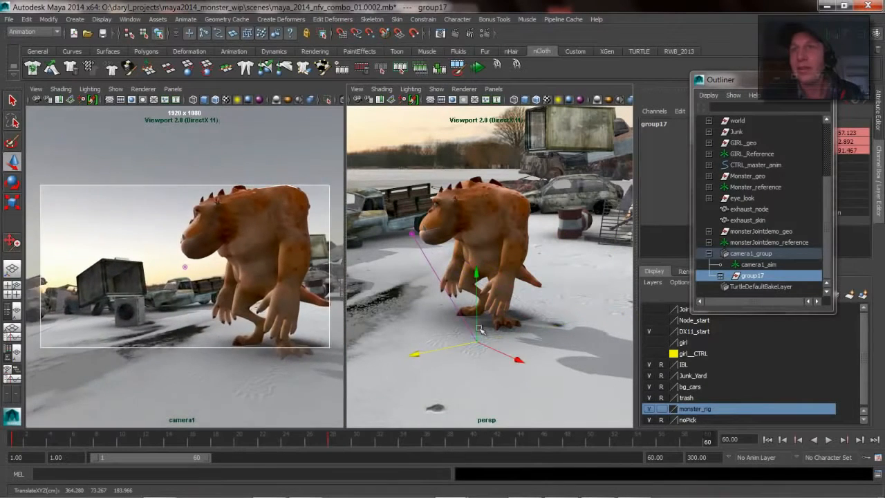
pyautogui.moveTo(537, 365); pyautogui.dragTo(554, 374)
pyautogui.moveTo(504, 285); pyautogui.dragTo(504, 238)
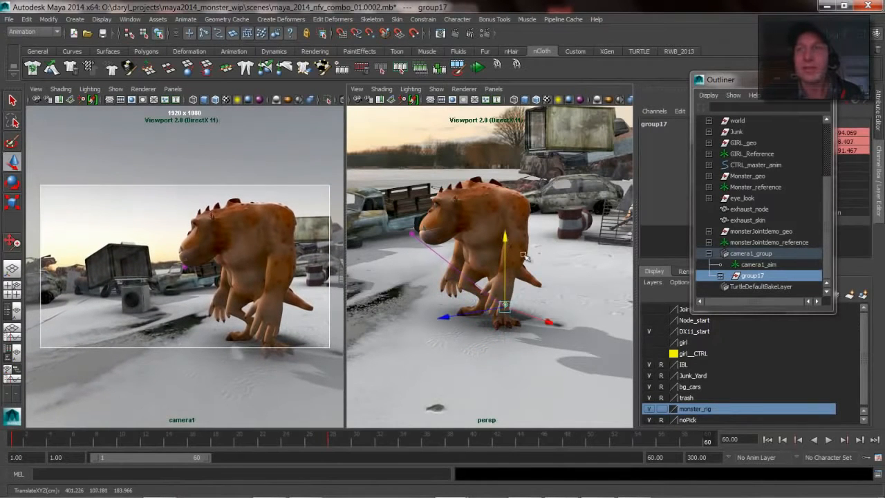
pyautogui.moveTo(552, 324); pyautogui.dragTo(580, 325)
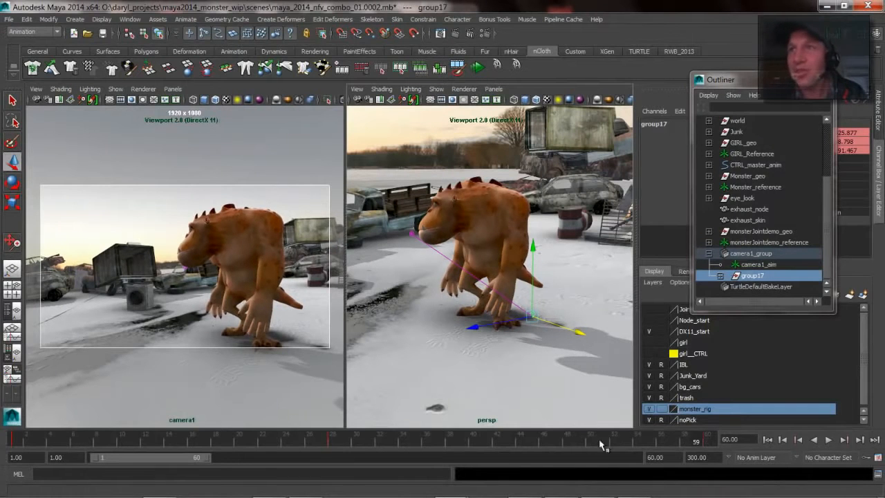
# Step: Play back the keyed group17 camera move and return to frame 1
pyautogui.hotkey('alt', 'v')
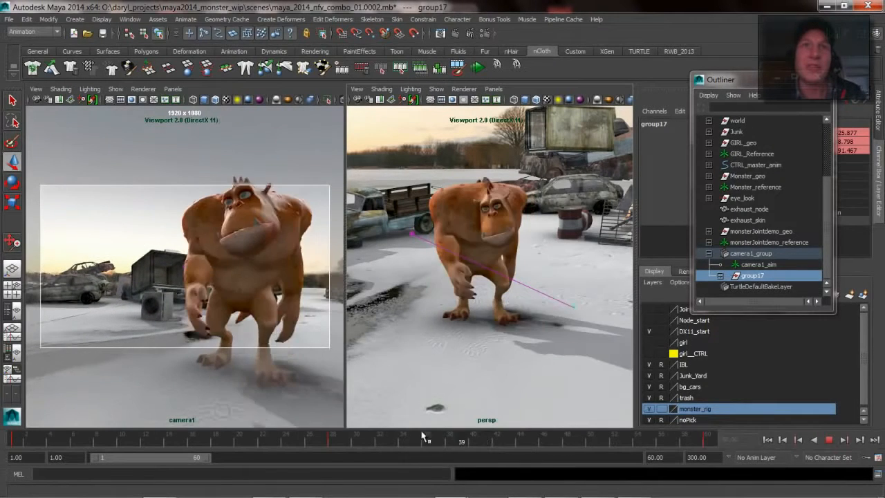
pyautogui.hotkey('alt', 'v')
pyautogui.hotkey('alt', 'shift', 'v')
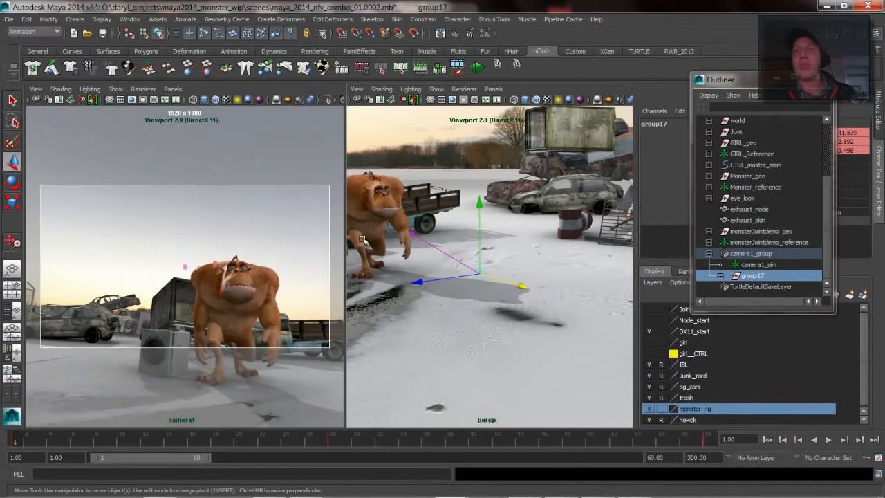
# Step: Close the Outliner and open the Graph Editor for group17, placing it clear of the camera1 view
pyautogui.press('space')
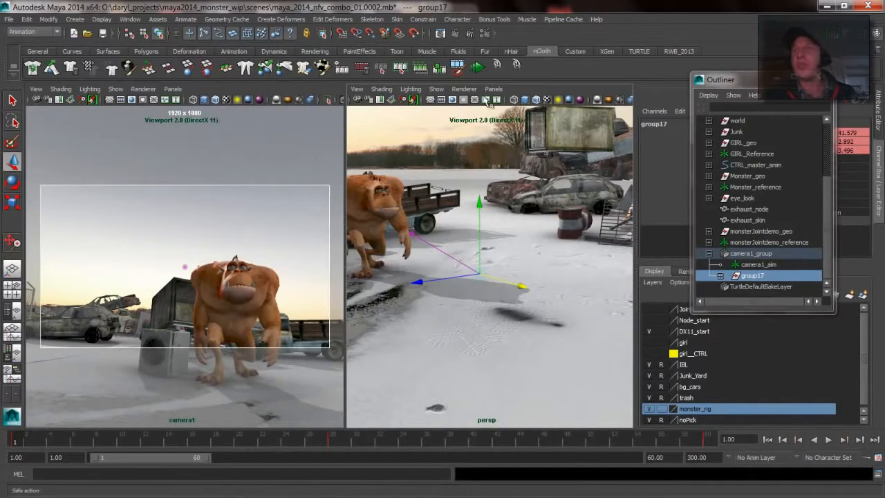
pyautogui.click(825, 78)
pyautogui.press('space')
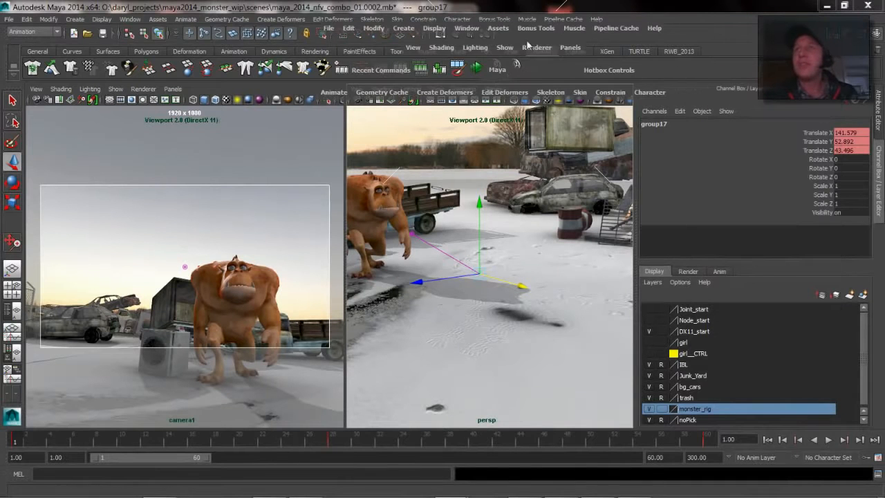
pyautogui.click(468, 28)
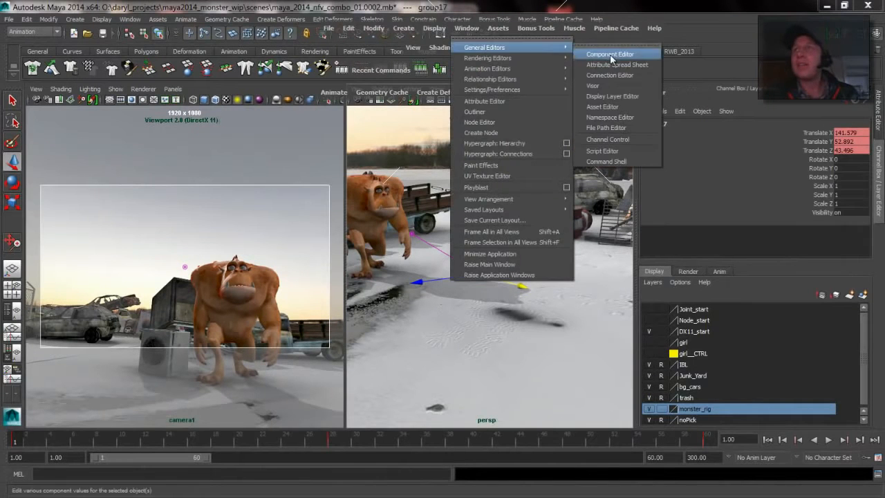
pyautogui.moveTo(515, 57)
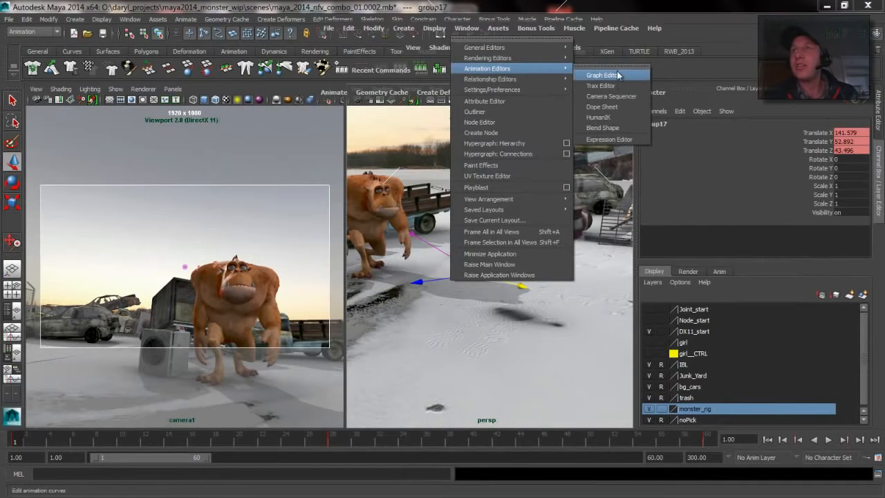
pyautogui.click(617, 78)
pyautogui.moveTo(266, 143); pyautogui.dragTo(681, 249)
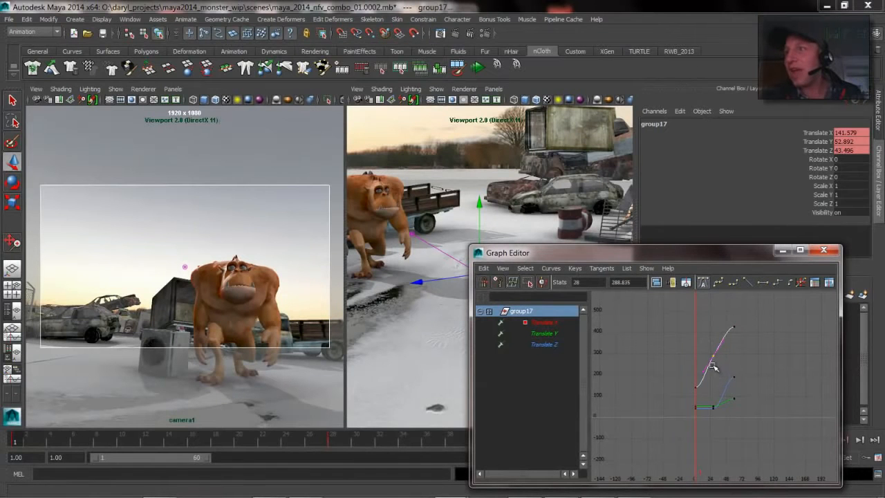
# Step: Try moving group17's frame 28 Translate X key to frame 26 with a higher value, and shifting its Translate Z keys
pyautogui.moveTo(715, 366); pyautogui.dragTo(715, 358, button='middle')
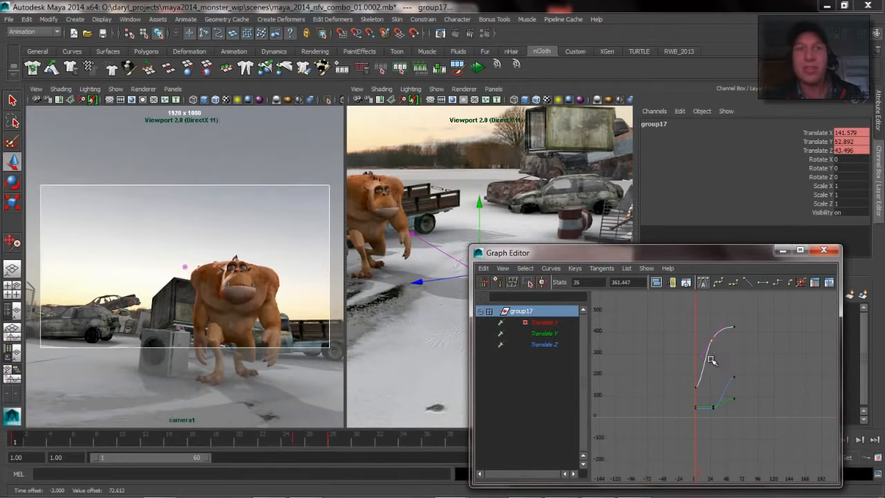
pyautogui.moveTo(22, 443); pyautogui.dragTo(228, 443)
pyautogui.moveTo(718, 361)
pyautogui.mouseDown(button='middle')
pyautogui.moveTo(722, 342)
pyautogui.moveTo(722, 366)
pyautogui.mouseUp(button='middle')
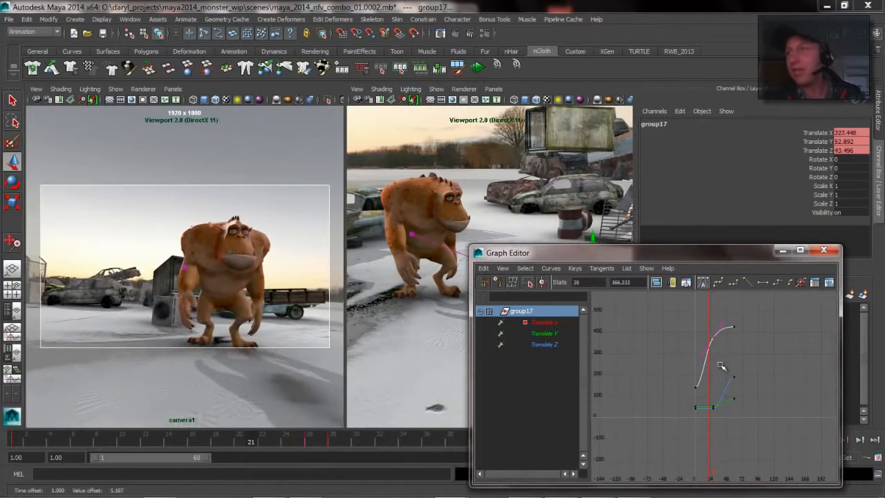
pyautogui.click(716, 408)
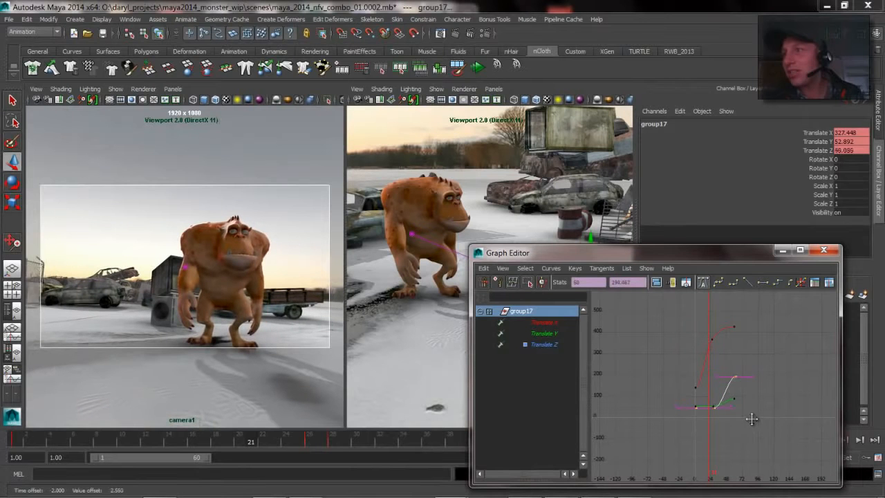
pyautogui.keyDown('alt'); pyautogui.moveTo(713, 402); pyautogui.dragTo(728, 417, button='right'); pyautogui.keyUp('alt')
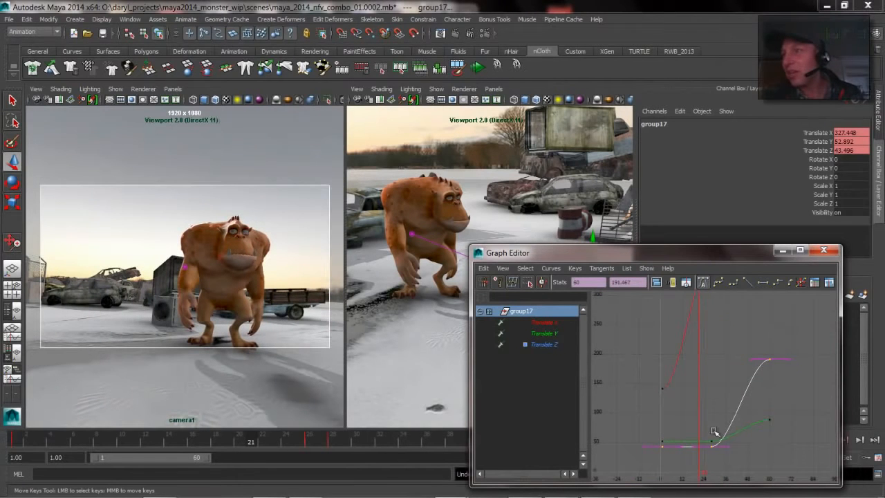
# Step: Minimize the Graph Editor and create an editable motion trail for group17, examining its path in the persp view
pyautogui.click(780, 250)
pyautogui.keyDown('alt'); pyautogui.moveTo(488, 216); pyautogui.dragTo(381, 263); pyautogui.keyUp('alt')
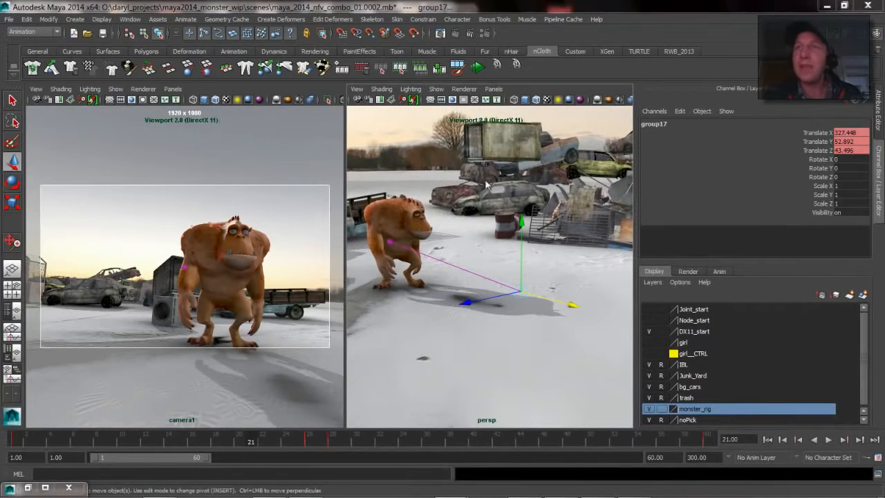
pyautogui.press('space')
pyautogui.click(309, 206)
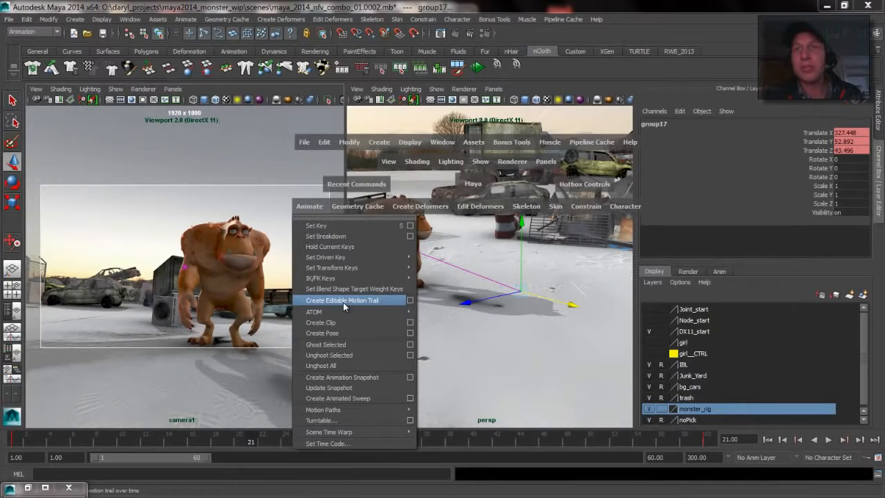
pyautogui.click(343, 300)
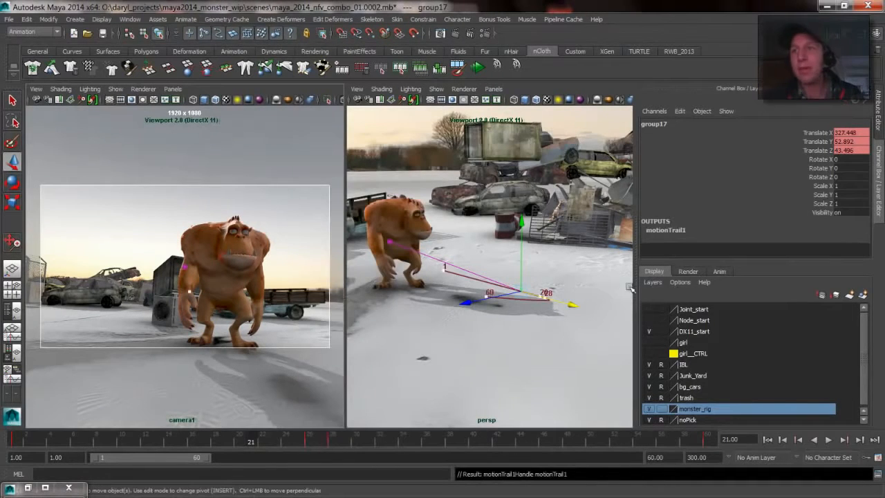
pyautogui.keyDown('alt'); pyautogui.moveTo(573, 299); pyautogui.dragTo(560, 280); pyautogui.keyUp('alt')
pyautogui.keyDown('alt'); pyautogui.moveTo(560, 281); pyautogui.dragTo(480, 242, button='middle'); pyautogui.keyUp('alt')
pyautogui.keyDown('alt'); pyautogui.moveTo(480, 242); pyautogui.dragTo(659, 253, button='right'); pyautogui.keyUp('alt')
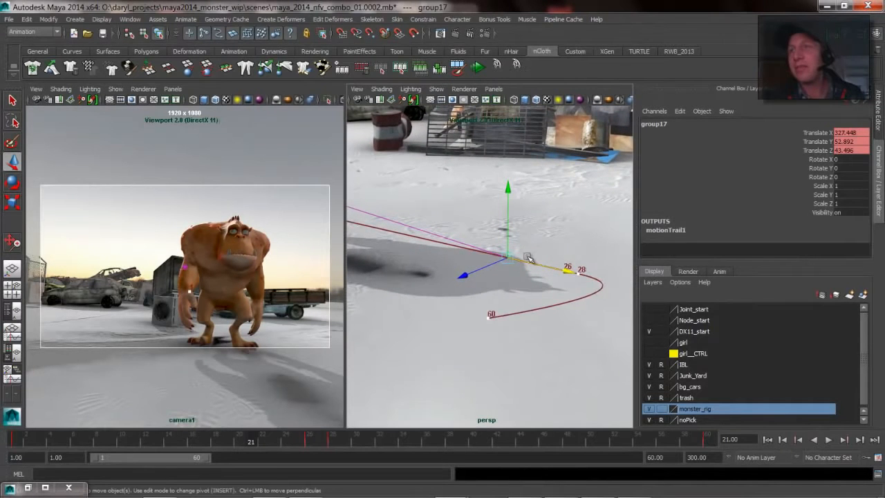
# Step: Undo the motion trail and the Translate X key edits, and return to frame 1
pyautogui.hotkey('ctrl', 'z')
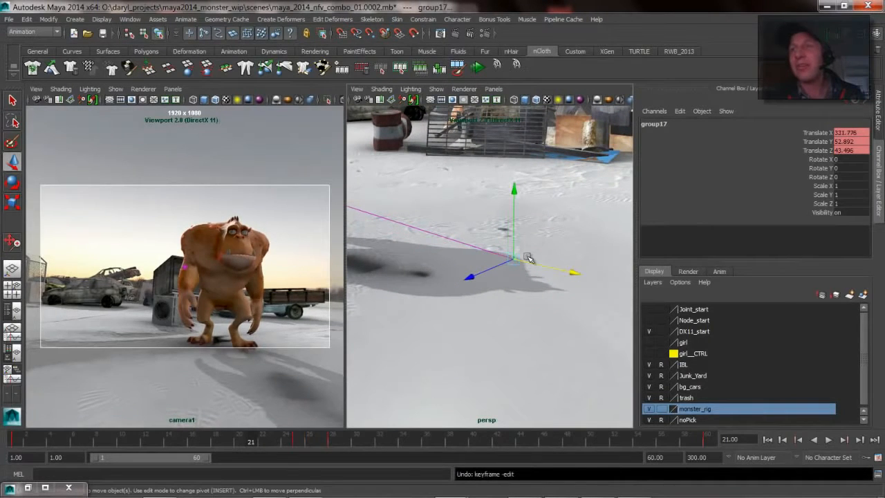
pyautogui.hotkey('alt', 'shift', 'v')
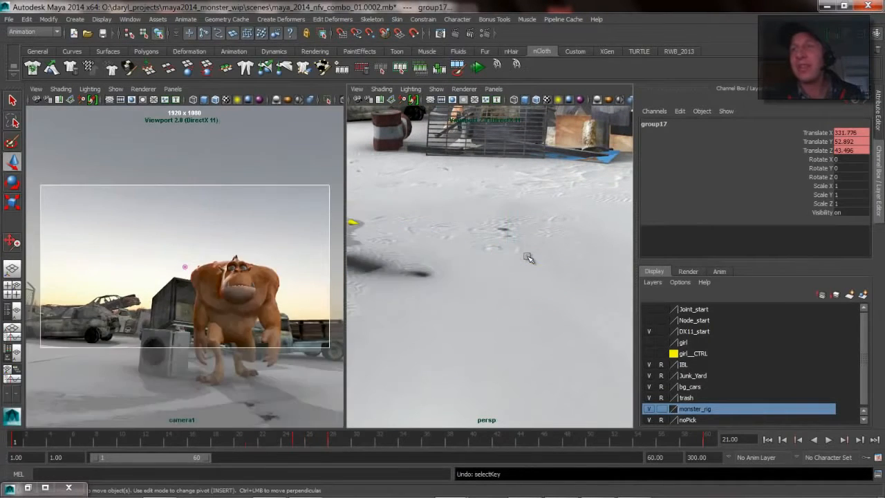
# Step: Create the editable motion trail for group17 again and frame its whole path in the persp view
pyautogui.press('space')
pyautogui.click(336, 226)
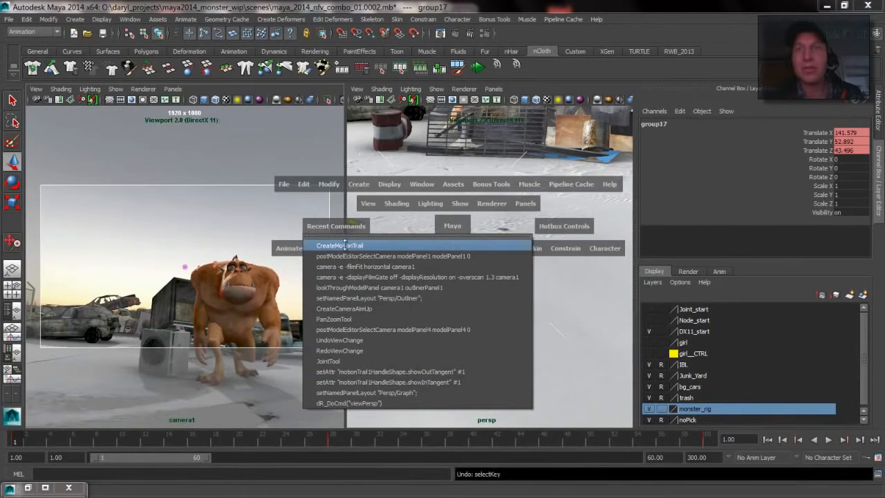
pyautogui.click(345, 248)
pyautogui.keyDown('alt'); pyautogui.moveTo(533, 253); pyautogui.dragTo(550, 247); pyautogui.keyUp('alt')
pyautogui.keyDown('alt'); pyautogui.moveTo(550, 247); pyautogui.dragTo(455, 260, button='right'); pyautogui.keyUp('alt')
pyautogui.keyDown('alt'); pyautogui.moveTo(455, 260); pyautogui.dragTo(477, 240); pyautogui.keyUp('alt')
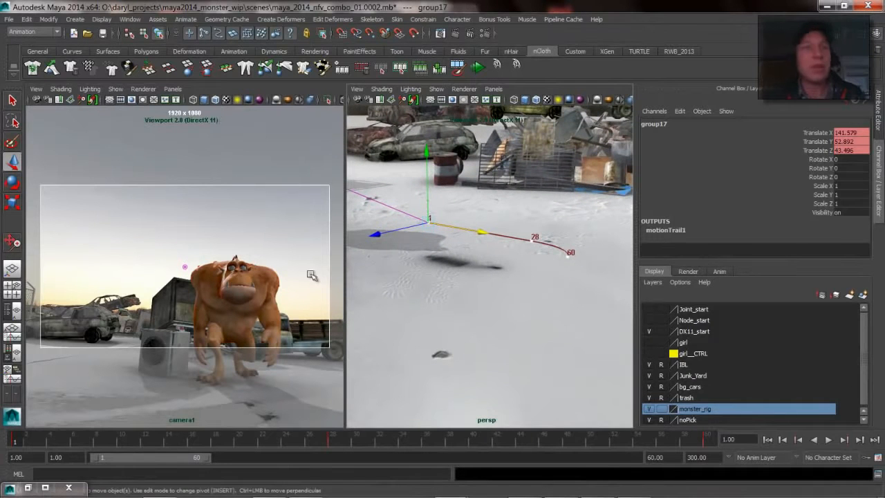
# Step: Reopen the Graph Editor for group17, frame all its curves, and position the window below the motion trail
pyautogui.press('space')
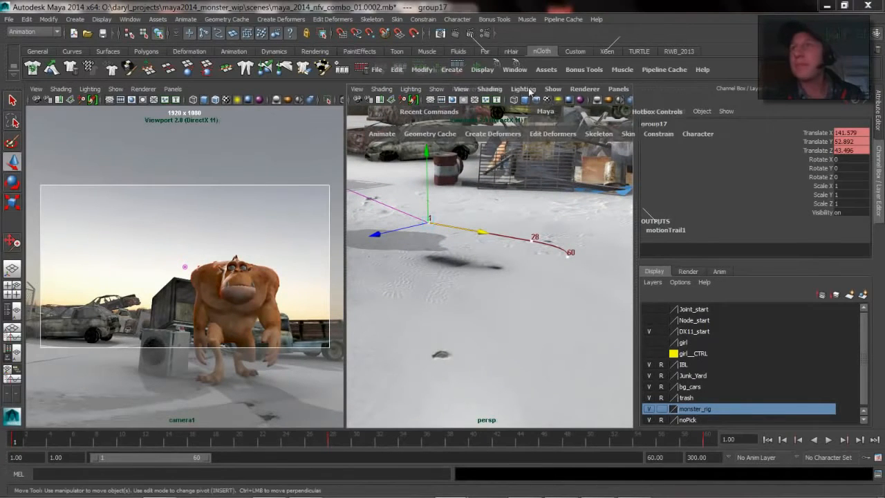
pyautogui.moveTo(512, 73); pyautogui.dragTo(663, 122)
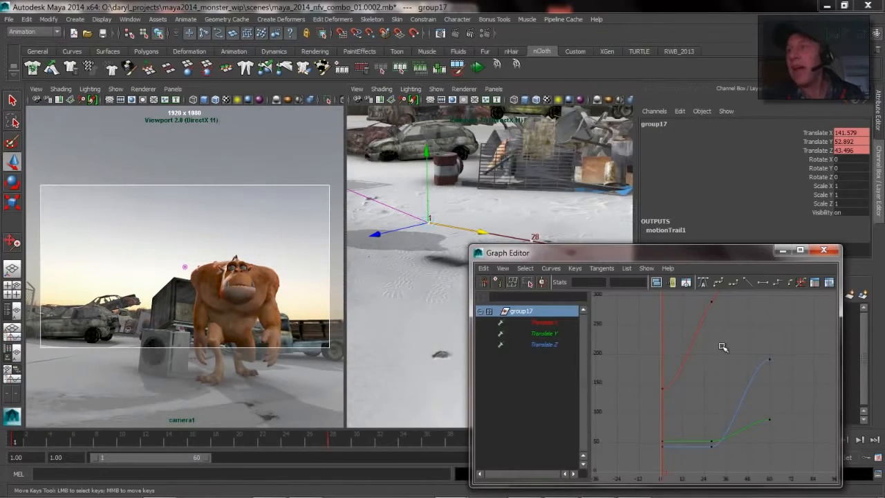
pyautogui.keyDown('alt'); pyautogui.moveTo(726, 373); pyautogui.dragTo(713, 398, button='middle'); pyautogui.keyUp('alt')
pyautogui.keyDown('alt'); pyautogui.moveTo(723, 375); pyautogui.dragTo(693, 395, button='right'); pyautogui.keyUp('alt')
pyautogui.press('a')
pyautogui.moveTo(586, 252); pyautogui.dragTo(525, 281)
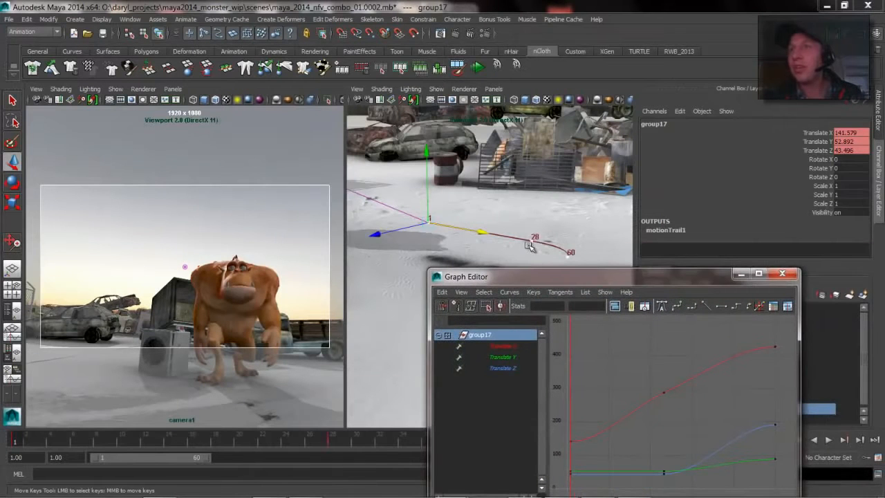
# Step: Raise the frame 28 point of the motion trail and scrub to frame 18 to check the camera1 view
pyautogui.click(531, 241)
pyautogui.moveTo(531, 241); pyautogui.dragTo(530, 218)
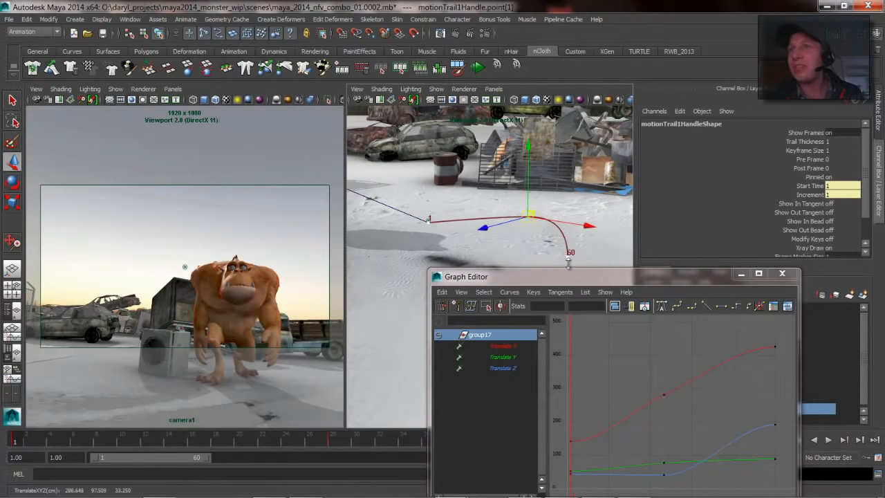
pyautogui.moveTo(48, 442)
pyautogui.mouseDown()
pyautogui.moveTo(231, 443)
pyautogui.moveTo(215, 443)
pyautogui.mouseUp()
pyautogui.moveTo(532, 225); pyautogui.dragTo(515, 208)
# Step: Show the motion trail's in and out tangents and raise the out tangent at frame 28 to reshape the path
pyautogui.rightClick(522, 238)
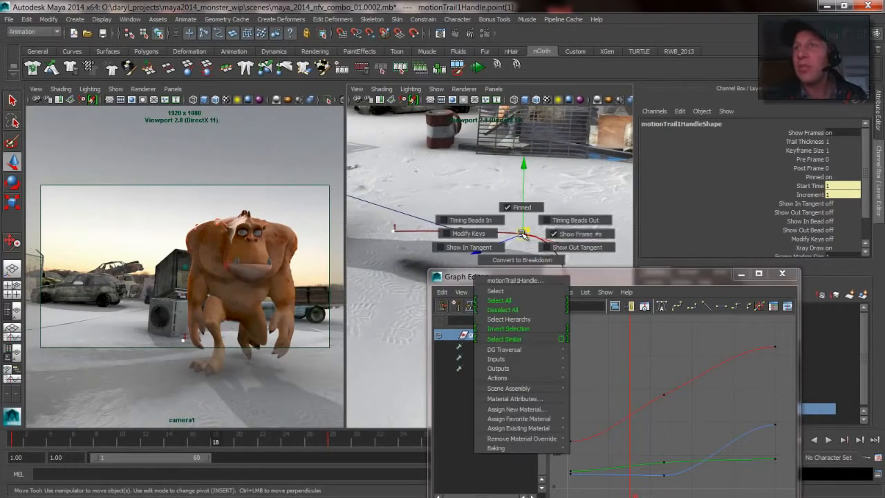
pyautogui.click(490, 248)
pyautogui.rightClick(526, 235)
pyautogui.click(566, 247)
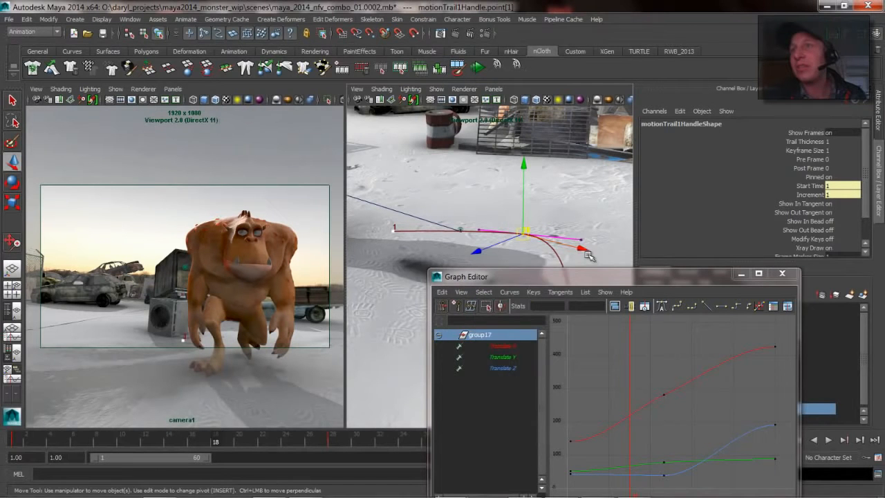
pyautogui.moveTo(566, 214); pyautogui.dragTo(580, 242)
pyautogui.moveTo(575, 239); pyautogui.dragTo(574, 224)
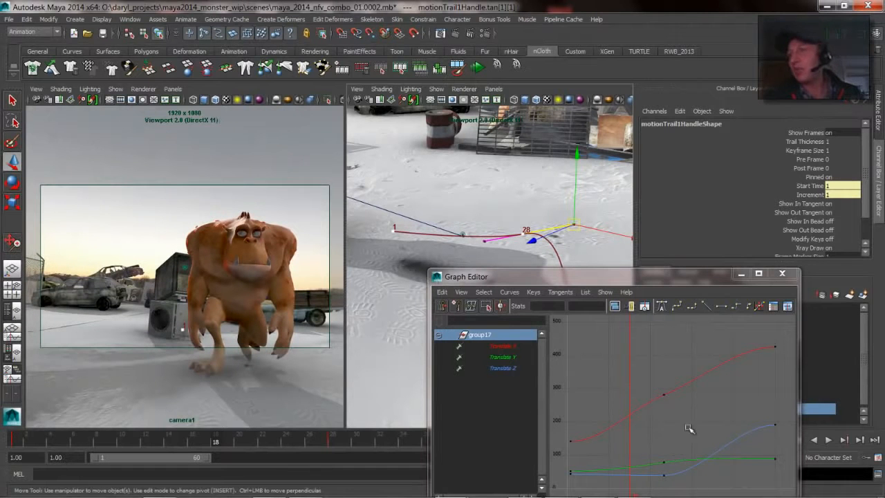
# Step: Close the Graph Editor, play back the revised camera move, and scrub to frame 7
pyautogui.moveTo(686, 276); pyautogui.dragTo(630, 307)
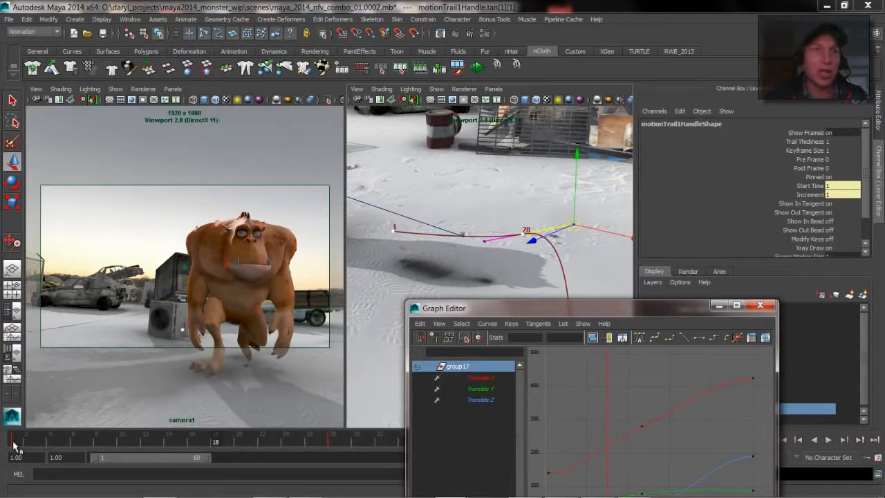
pyautogui.click(760, 305)
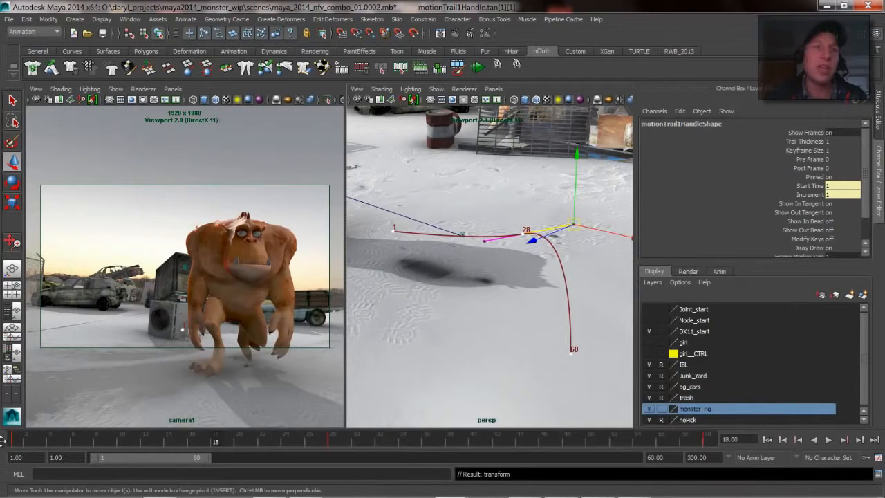
pyautogui.click(40, 441)
pyautogui.hotkey('alt', 'v')
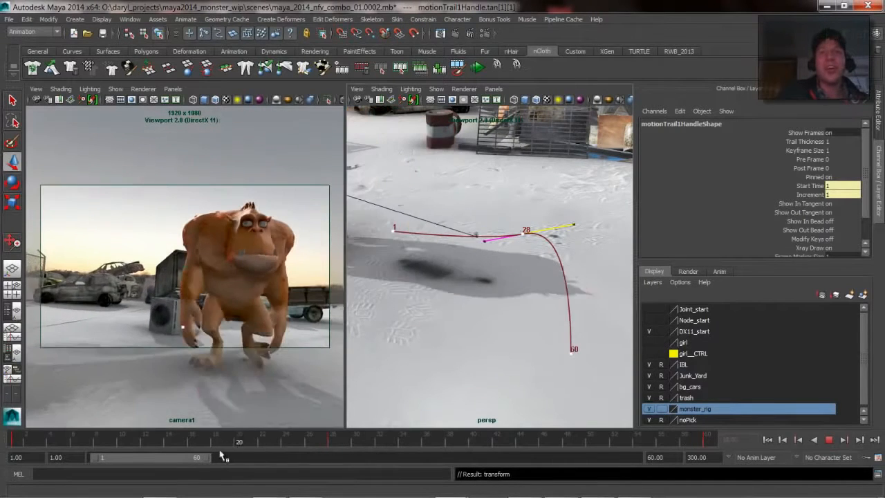
pyautogui.moveTo(119, 446); pyautogui.dragTo(86, 446)
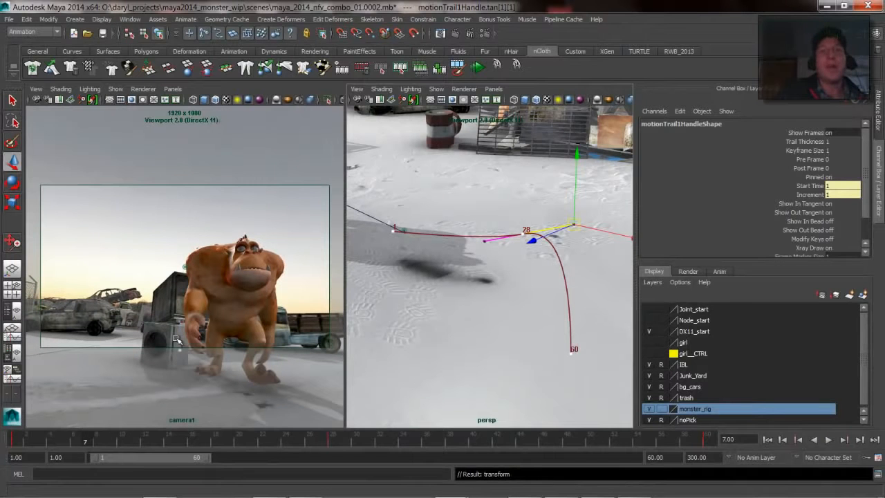